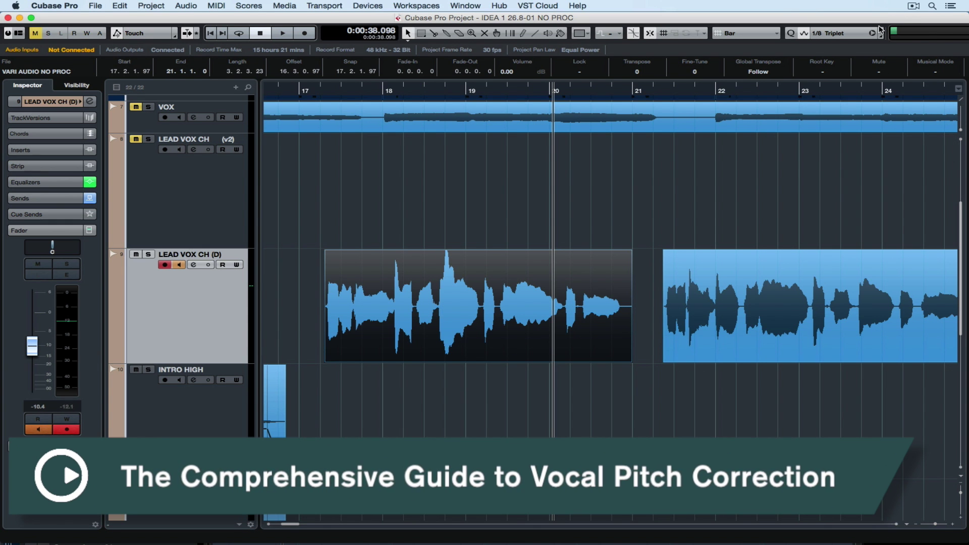
Play the vocal from the event start, then open the VARI AUDIO NO PROC event in the Sample Editor.
key(l)
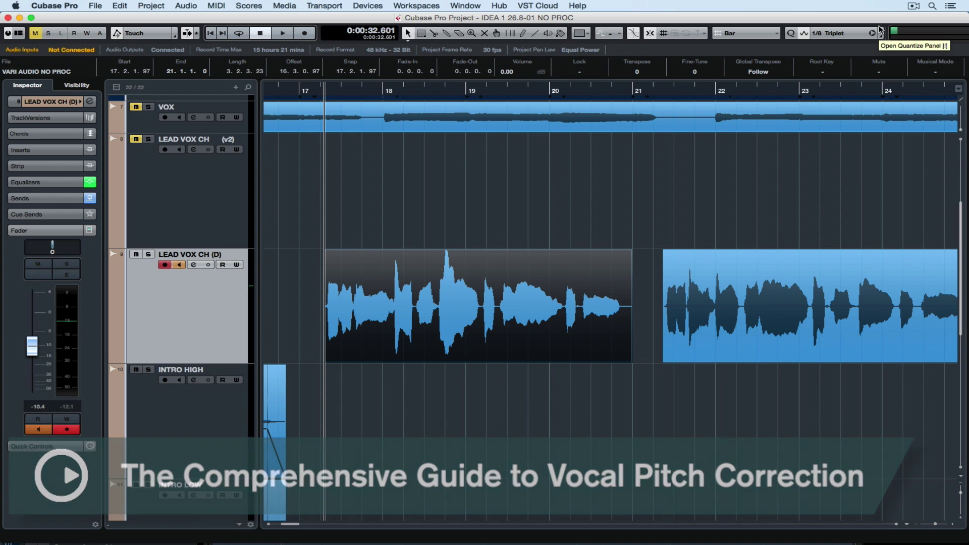
key(space)
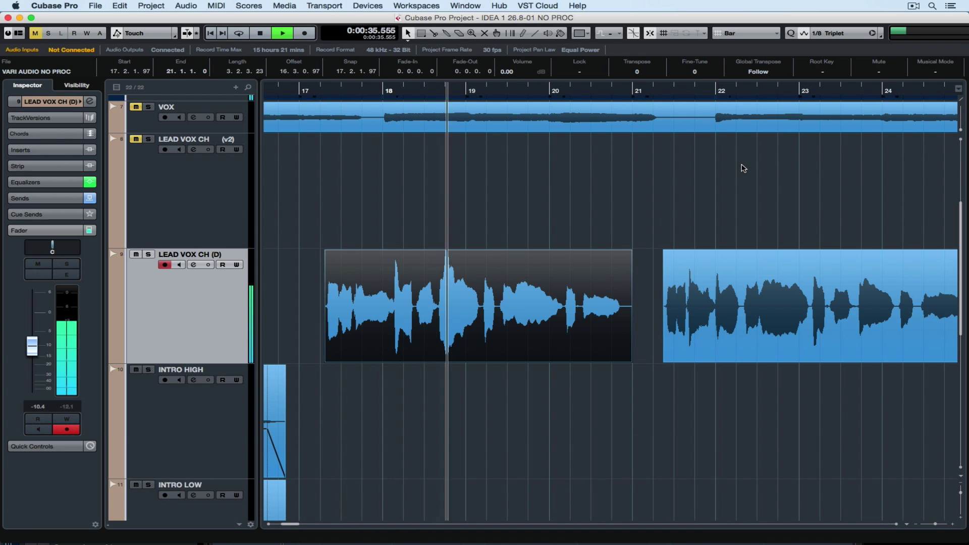
key(Return)
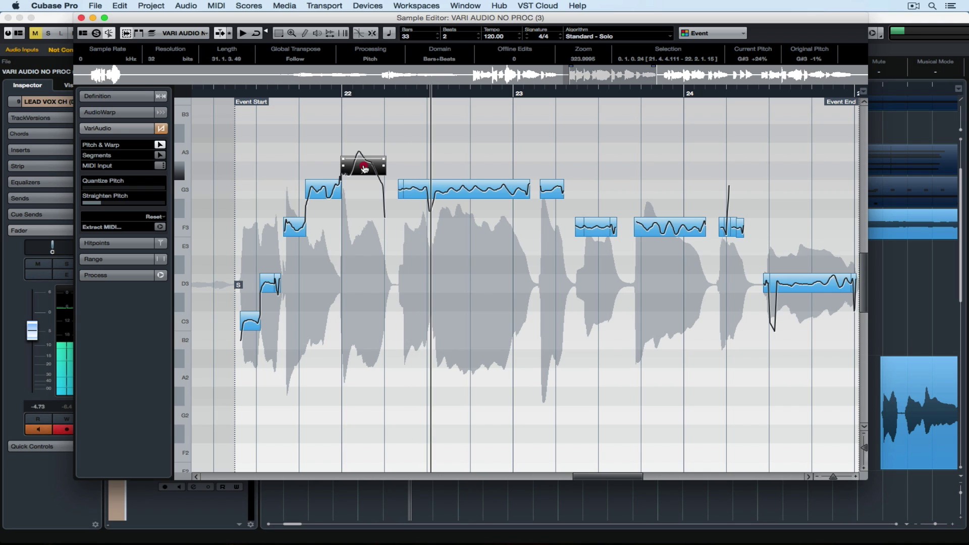
Fine-tune the high bar-22 note to G#3 +30%, then close the Sample Editor.
drag(364, 169, 364, 169)
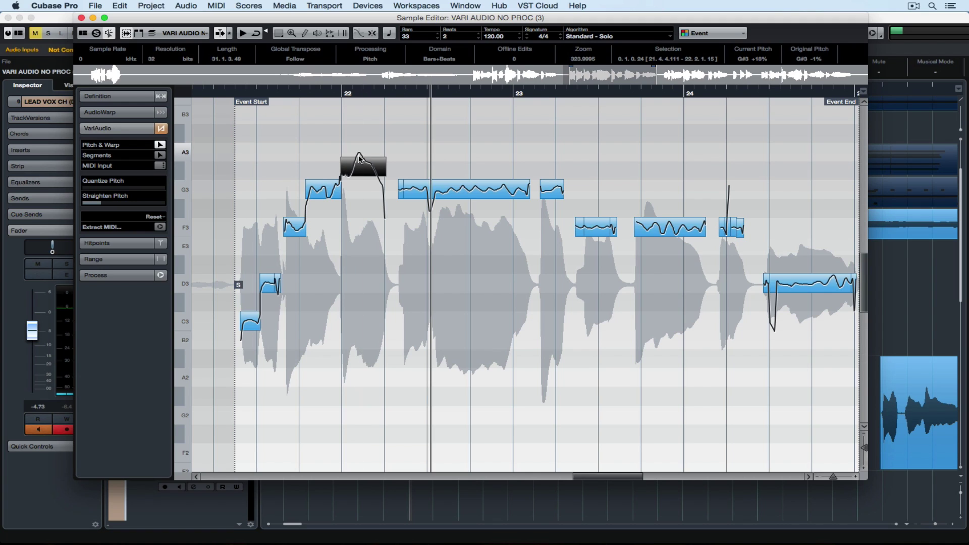
click(356, 154)
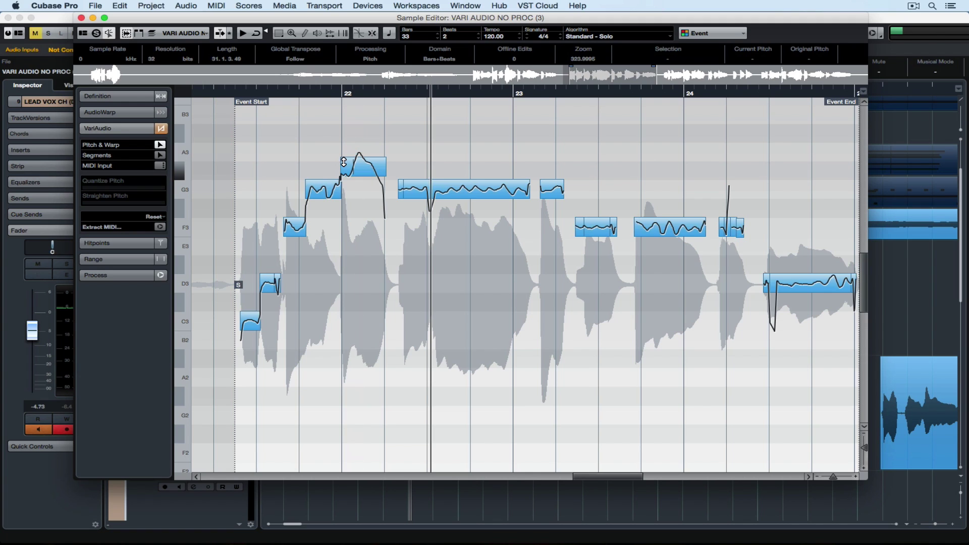
drag(344, 162, 339, 145)
click(326, 95)
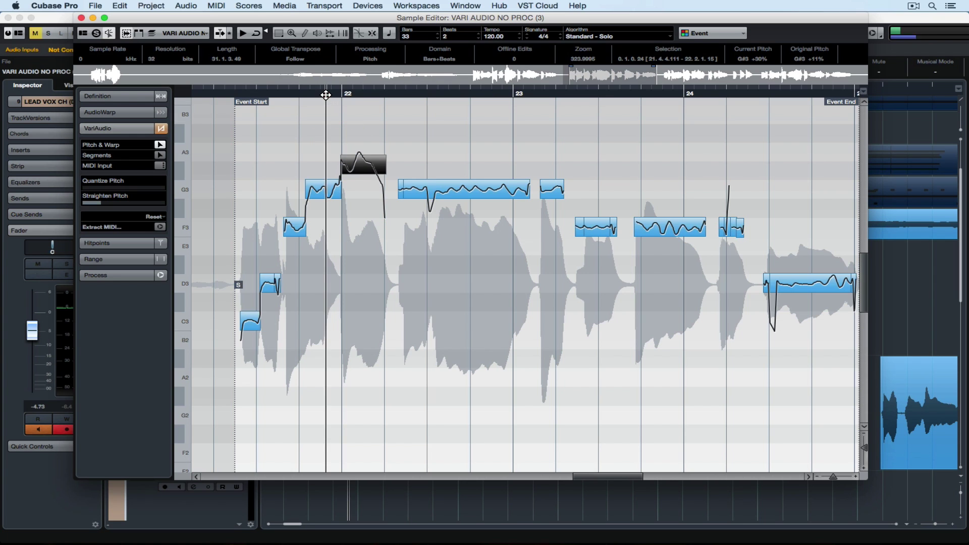
key(Return)
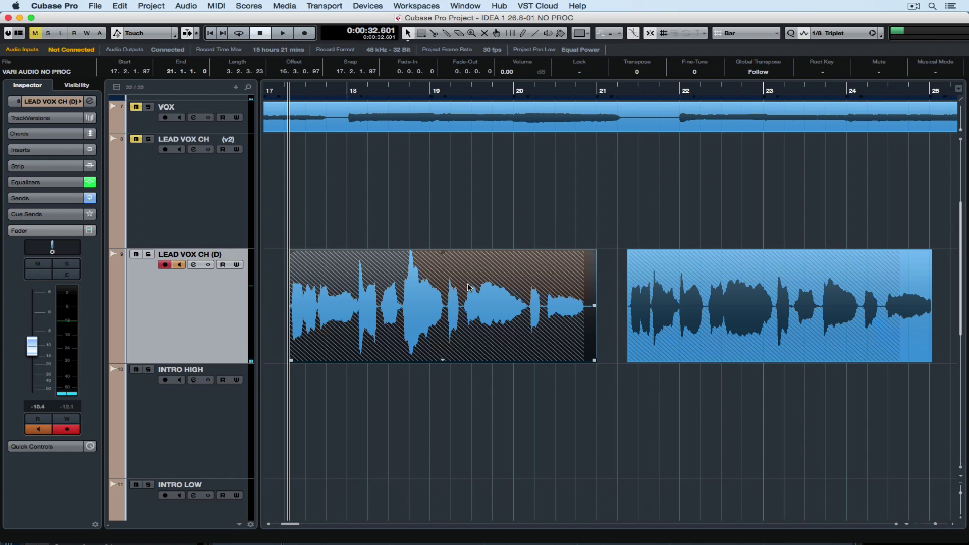
Open the earlier vocal event in the Sample Editor with the AudioWarp and VariAudio sections expanded.
double_click(469, 287)
scroll(468, 284, right, 5)
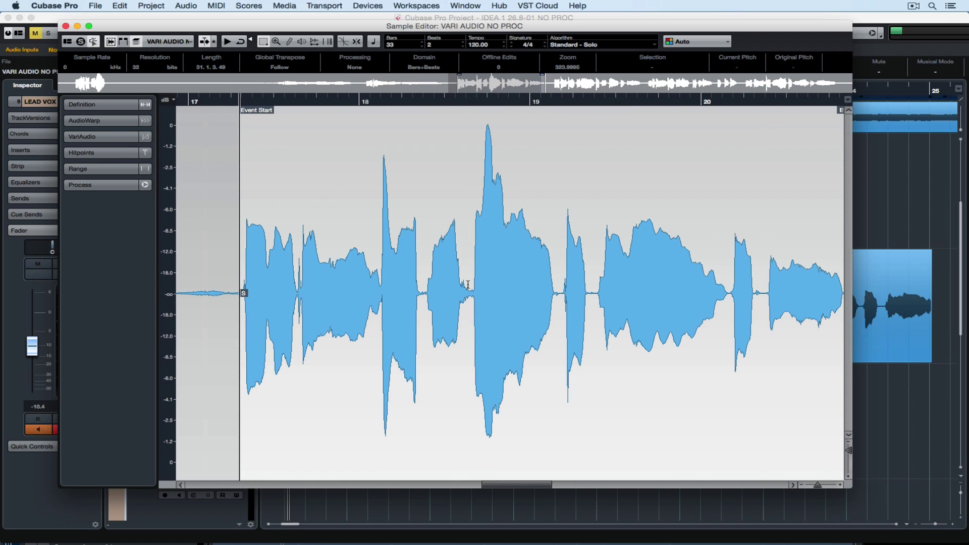
click(116, 122)
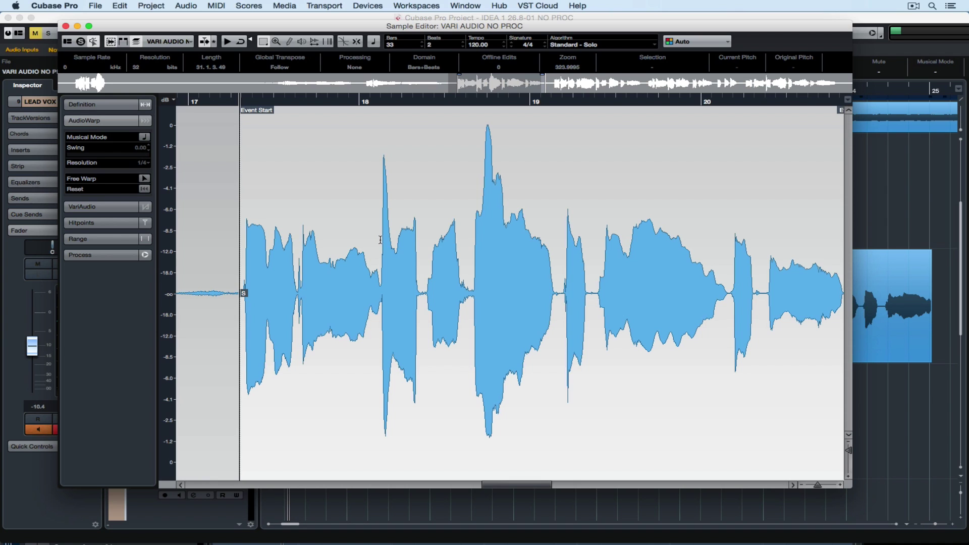
click(87, 206)
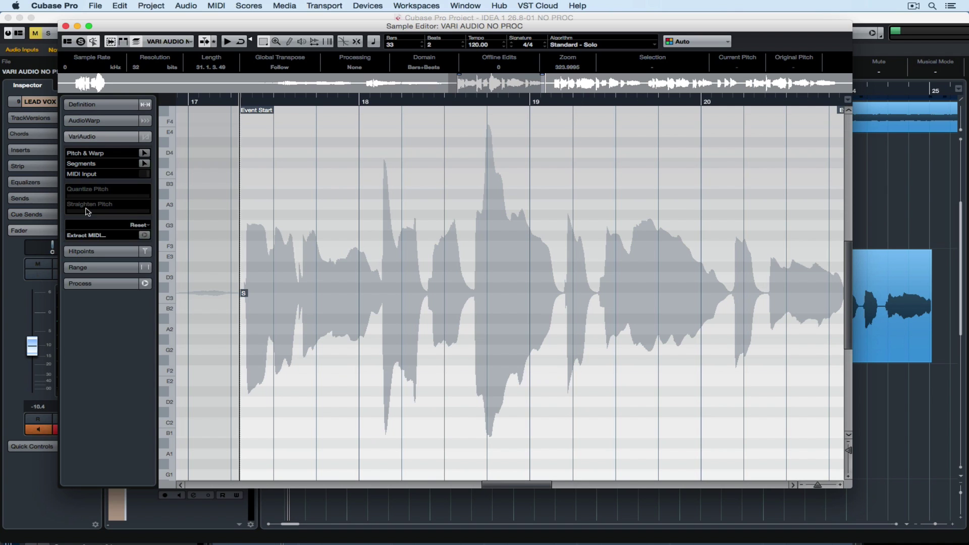
Analyse the vocal into VariAudio pitch segments across bars 18–20 and scroll back to the event start.
click(144, 154)
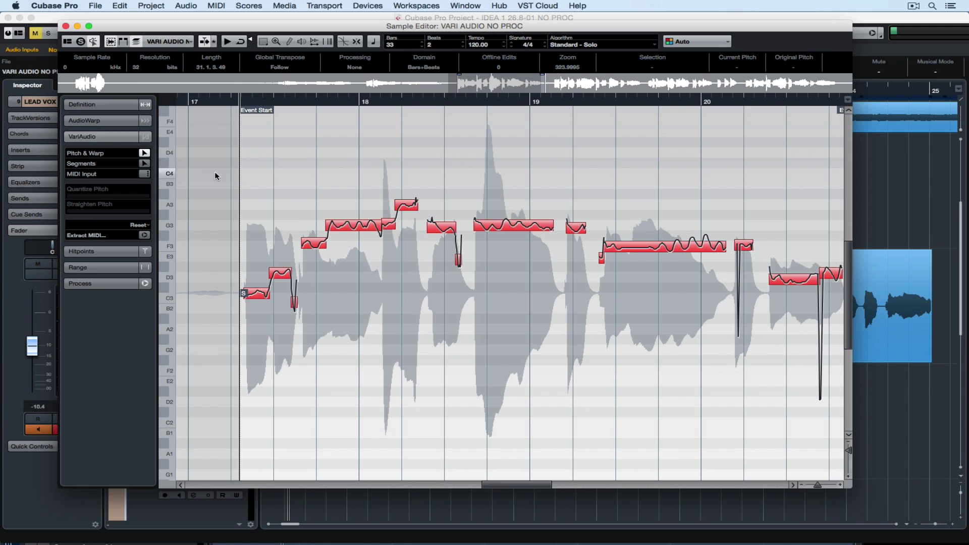
scroll(261, 191, right, 3)
scroll(262, 191, up, 2)
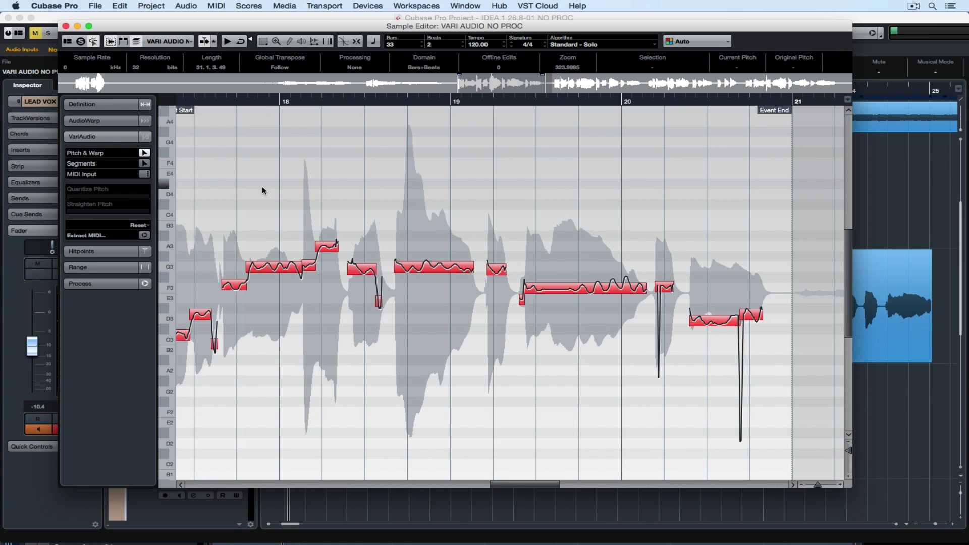
scroll(262, 190, left, 3)
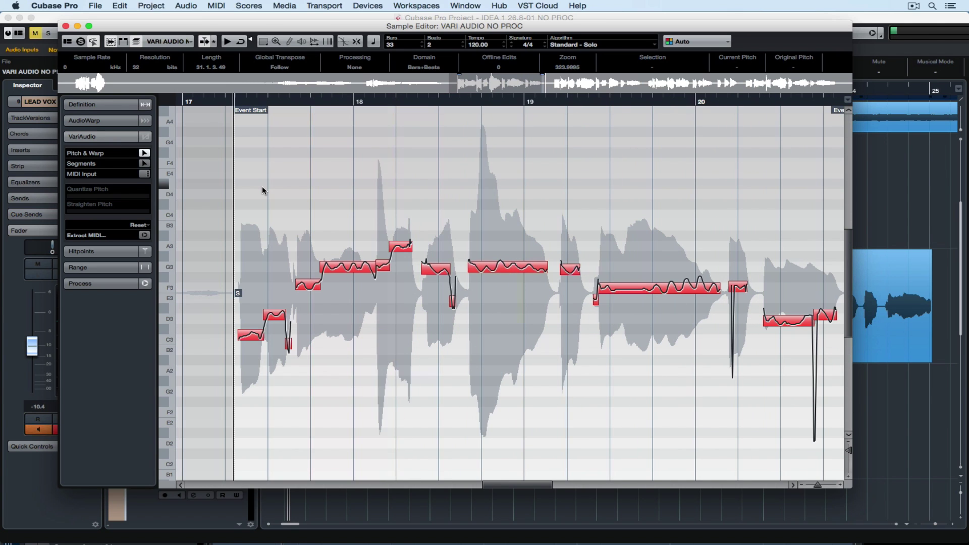
Move the first note segment up and back down, then settle it from C3 +42% to C3 +0%.
click(250, 339)
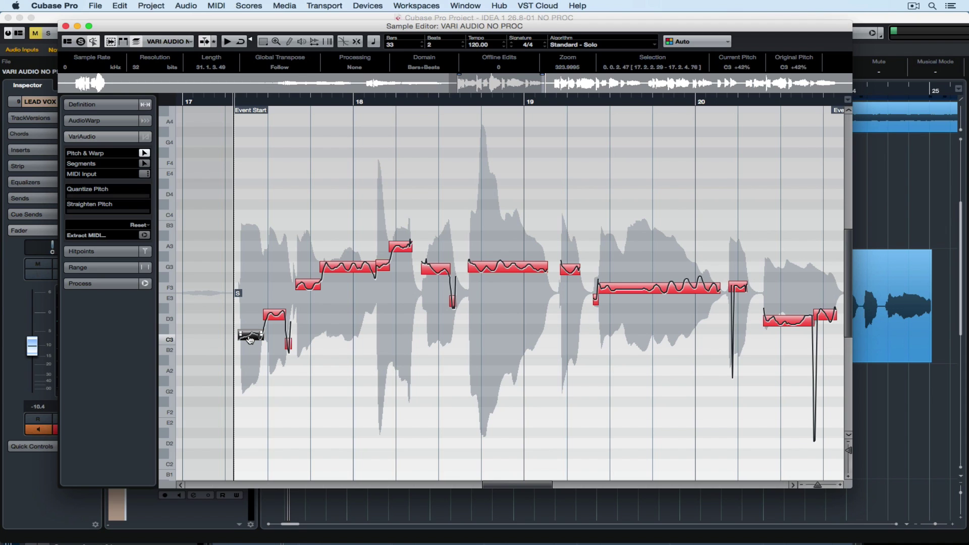
key(Right)
key(Right)
key(Right)
key(Right)
key(Right)
key(Right)
key(Right)
key(Right)
key(Right)
key(Right)
key(Right)
key(Right)
key(Right)
key(Left)
key(Left)
key(Left)
key(Left)
key(Left)
key(Left)
key(Left)
key(Left)
key(Left)
key(Left)
key(Up)
key(Up)
key(Up)
key(Up)
key(Up)
key(Up)
key(Up)
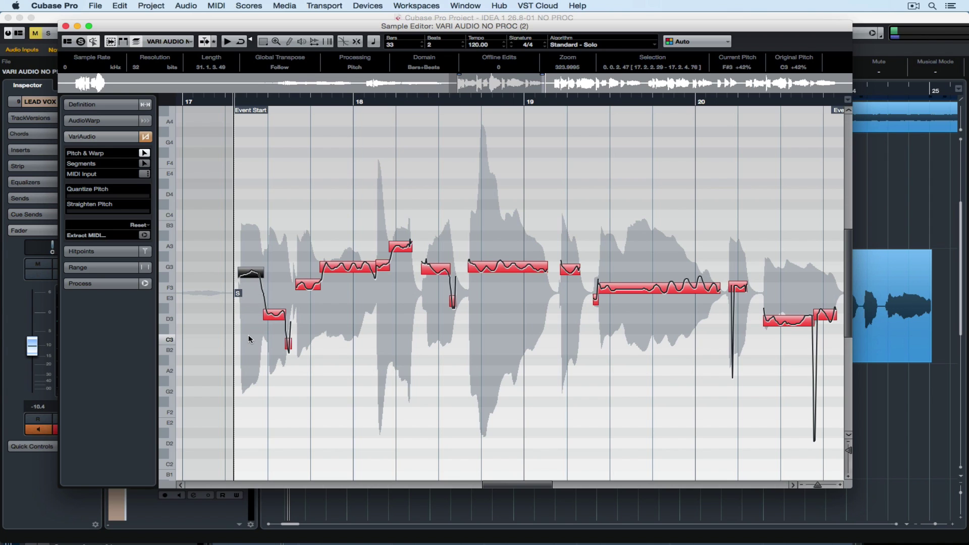
key(Down)
key(Down)
key(Down)
key(Down)
key(Down)
key(Down)
key(Down)
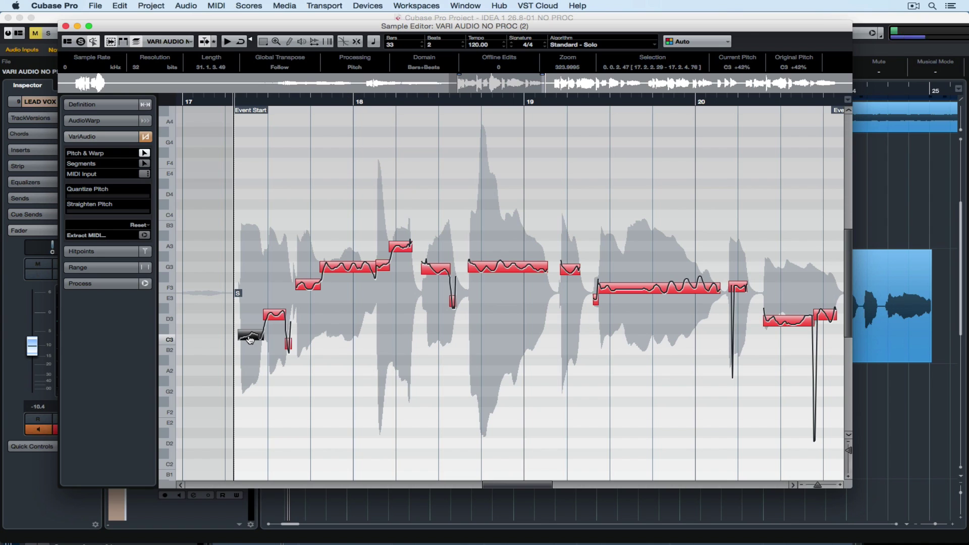
mouse_move(250, 339)
mouse_down()
mouse_move(245, 319)
mouse_move(245, 345)
mouse_move(255, 346)
mouse_up()
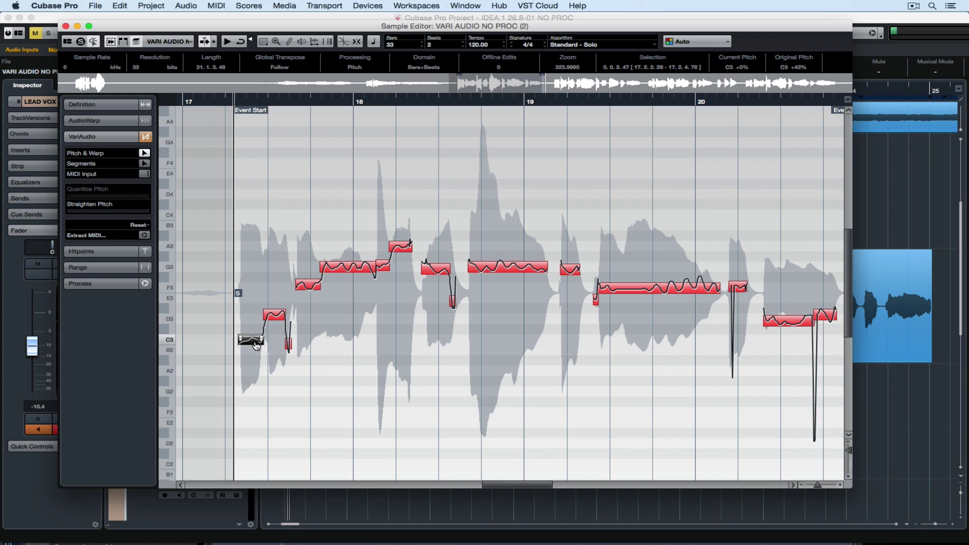
mouse_move(257, 346)
mouse_down()
mouse_move(251, 311)
mouse_move(248, 351)
mouse_up()
Marquee-select every note segment of the vocal.
drag(215, 194, 754, 402)
scroll(511, 407, right, 3)
scroll(512, 407, left, 6)
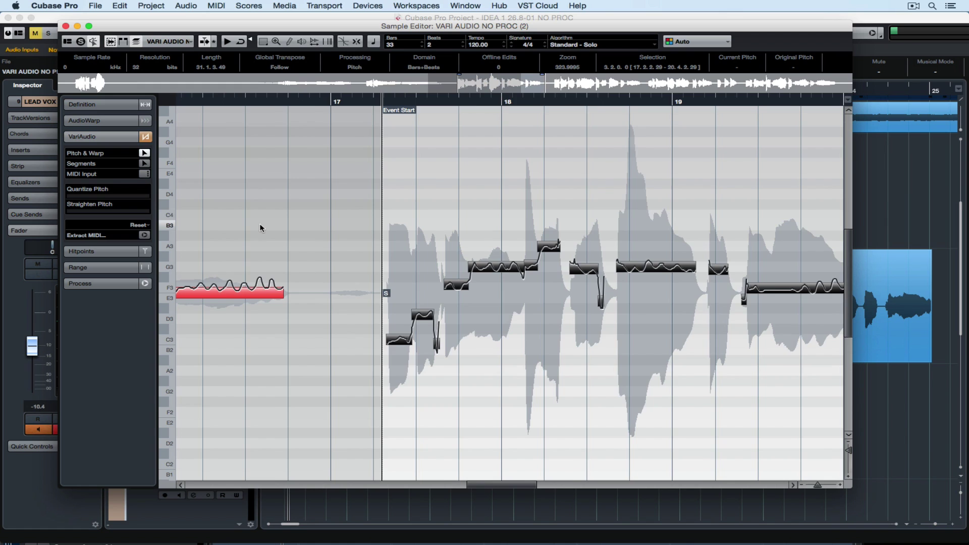
Preview the vocal with Quantize Pitch raised and the pitch curves fully straightened.
scroll(261, 227, right, 3)
drag(74, 196, 186, 194)
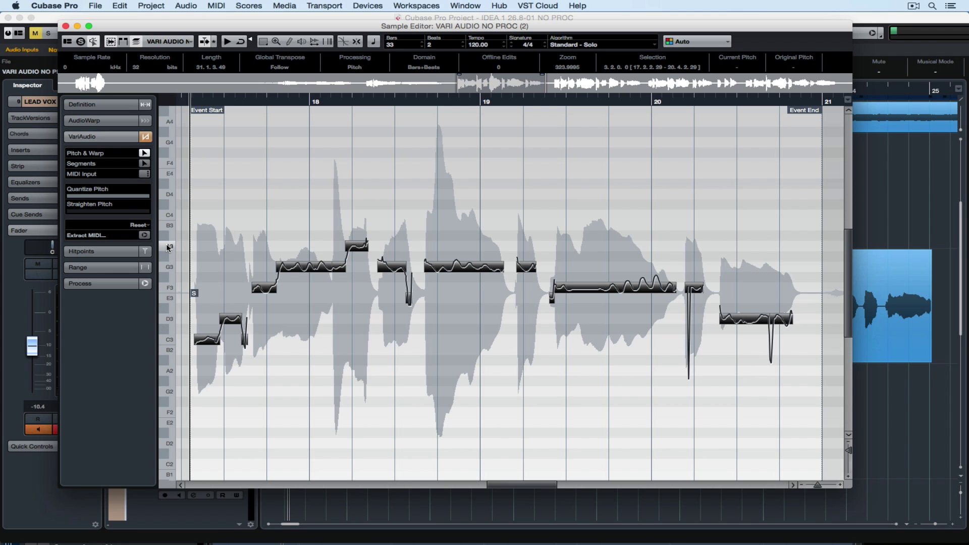
key(space)
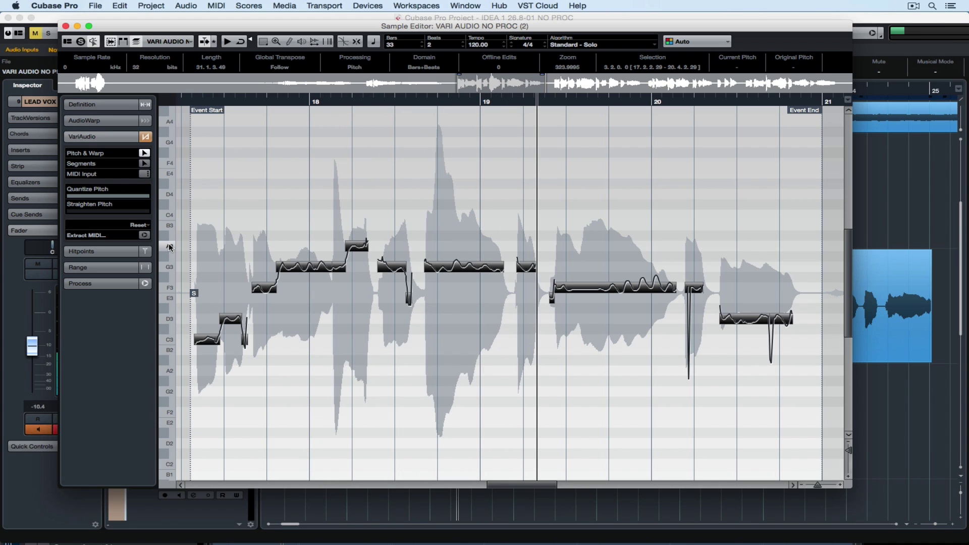
drag(72, 209, 184, 217)
key(space)
key(space)
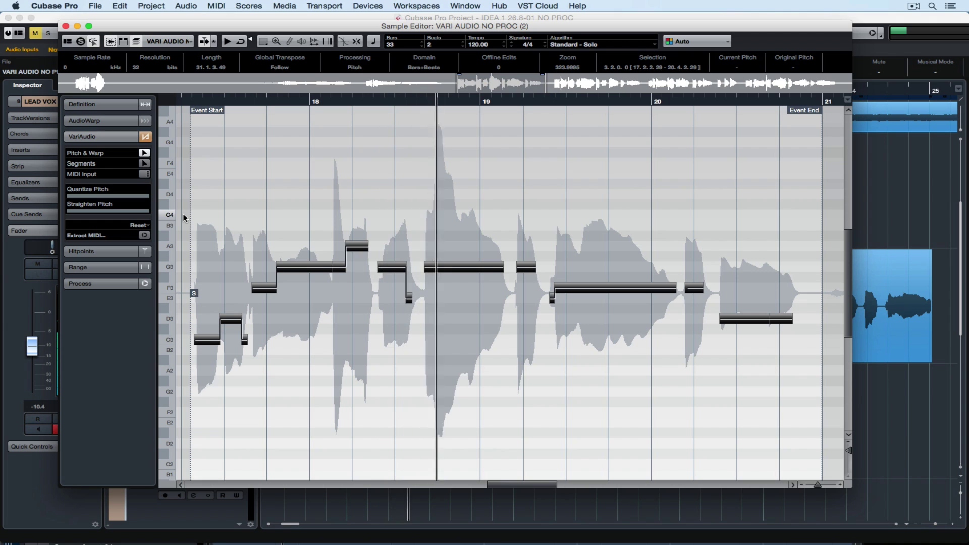
Set Quantize Pitch to about a third and Straighten Pitch back to zero.
drag(150, 211, 99, 214)
key(space)
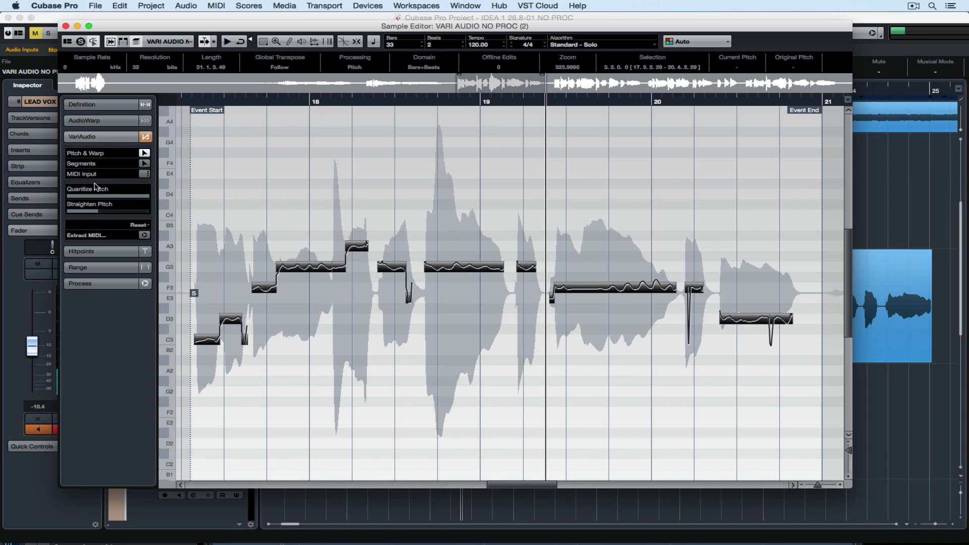
drag(143, 197, 120, 202)
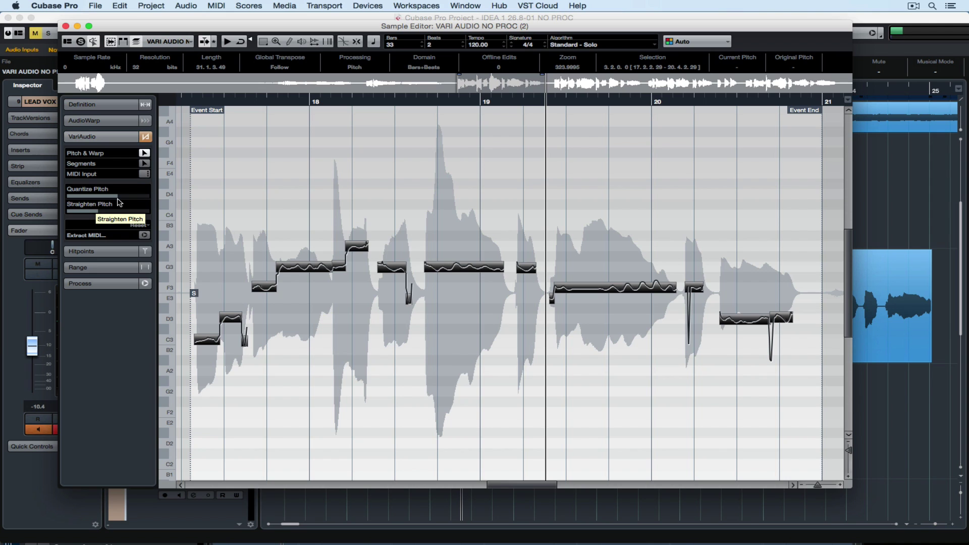
drag(94, 214, 47, 214)
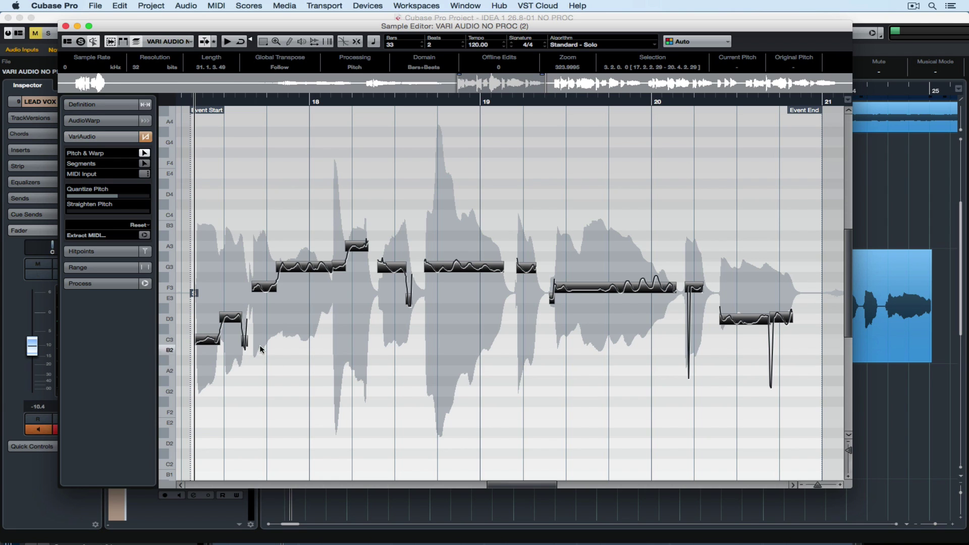
Select the first note segment and enable VariAudio MIDI Input so played keys set its pitch.
key(super+a)
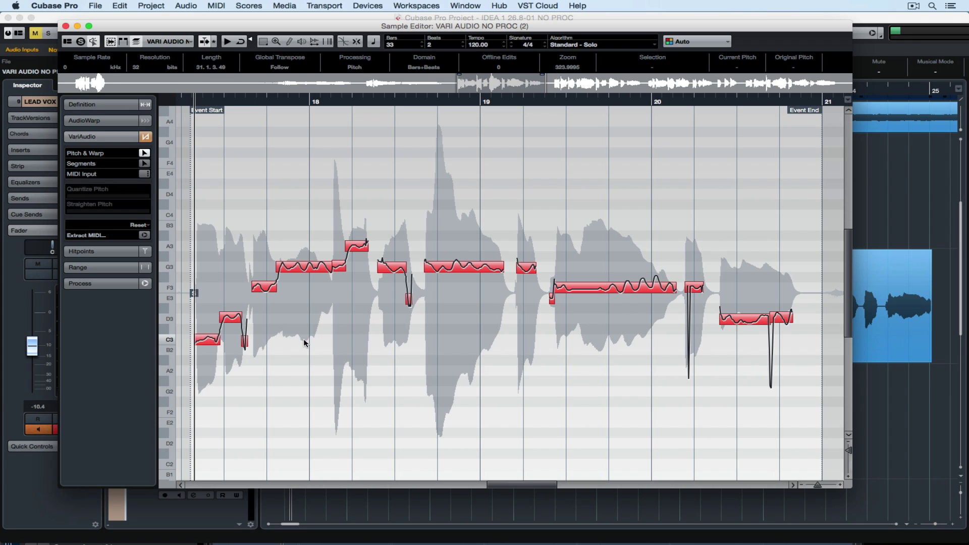
click(206, 345)
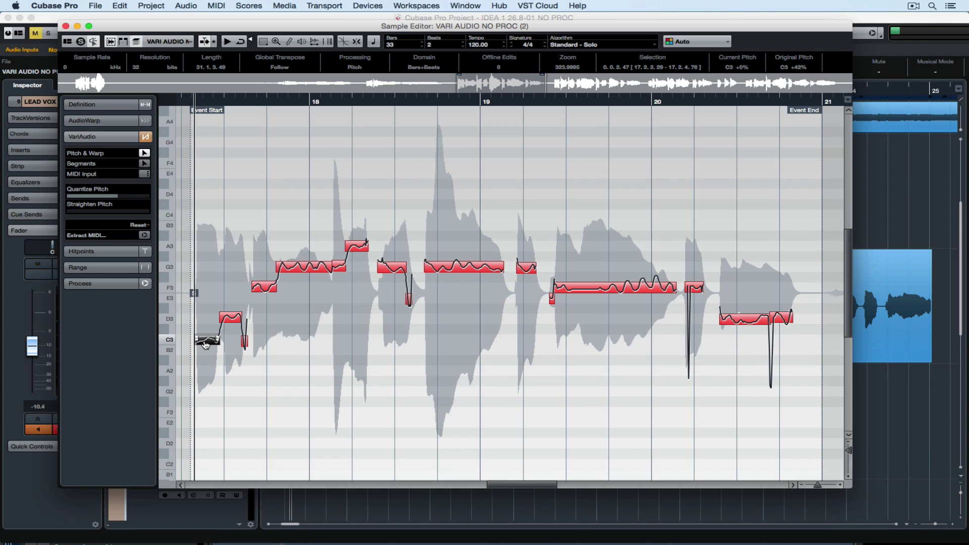
click(145, 174)
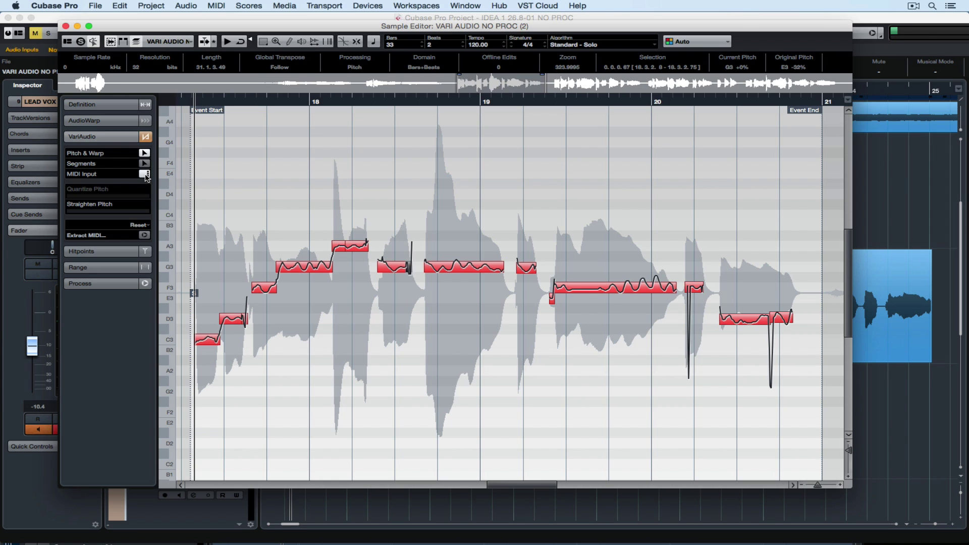
scroll(463, 277, up, 3)
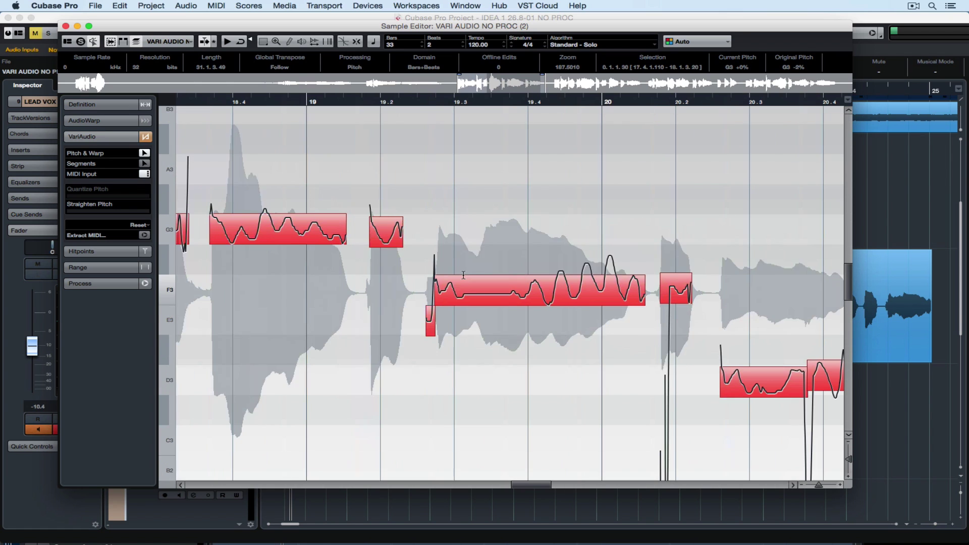
click(483, 263)
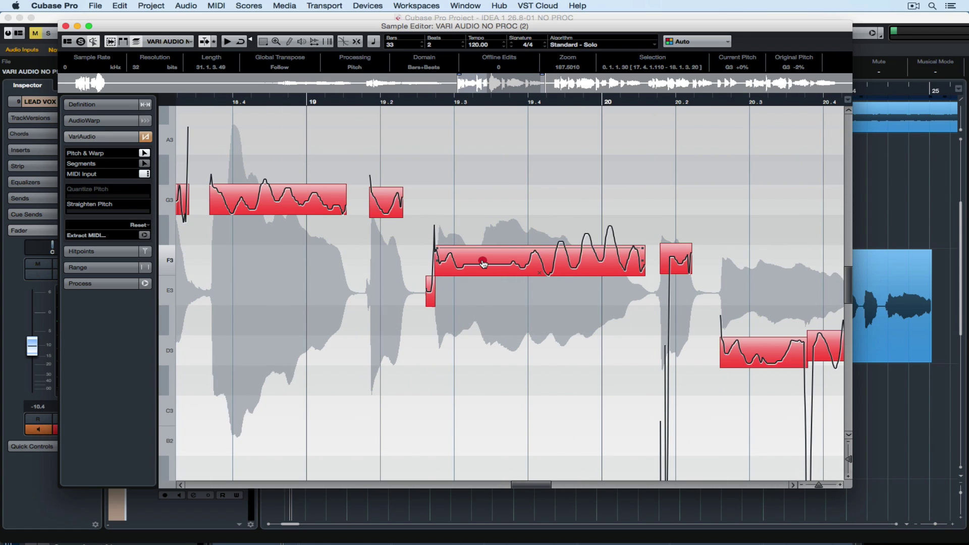
drag(434, 253, 486, 253)
click(515, 257)
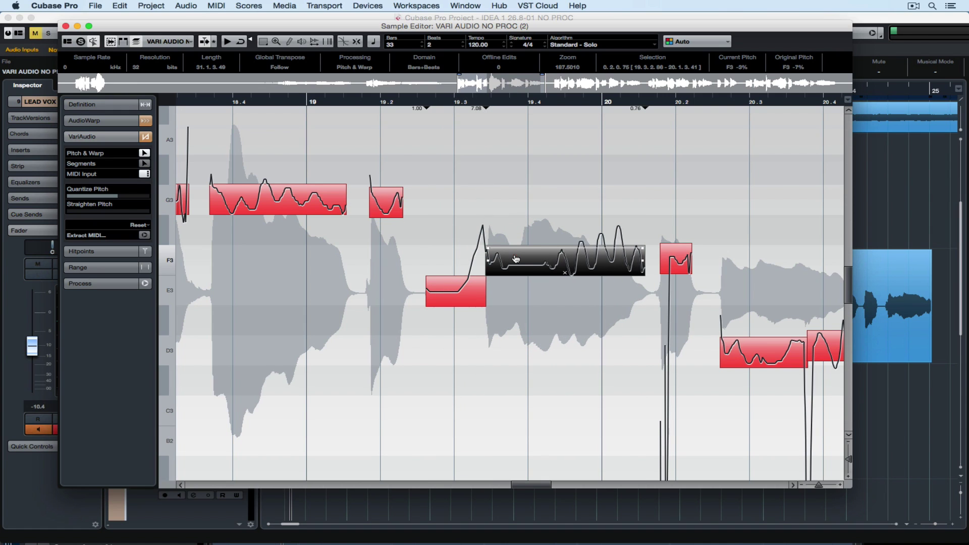
key(super+z)
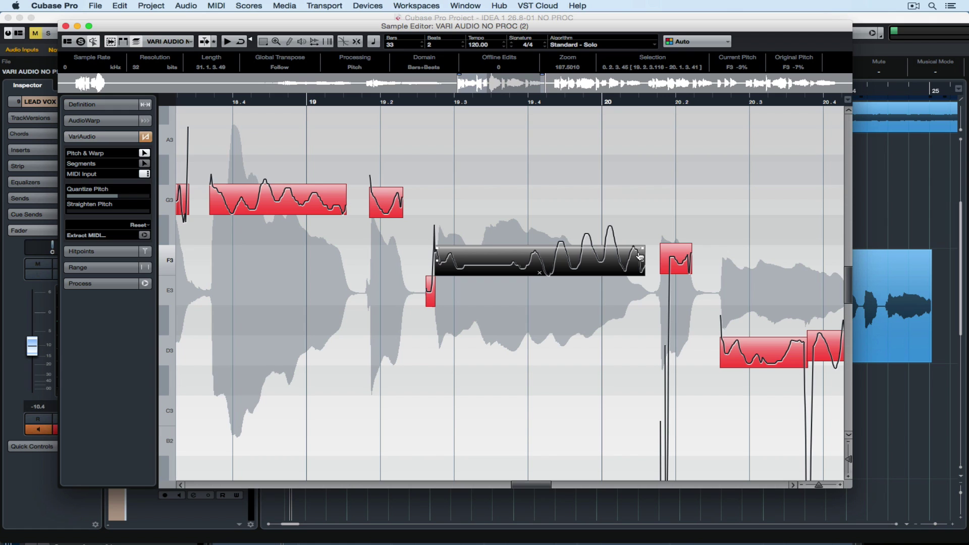
drag(639, 256, 578, 257)
key(space)
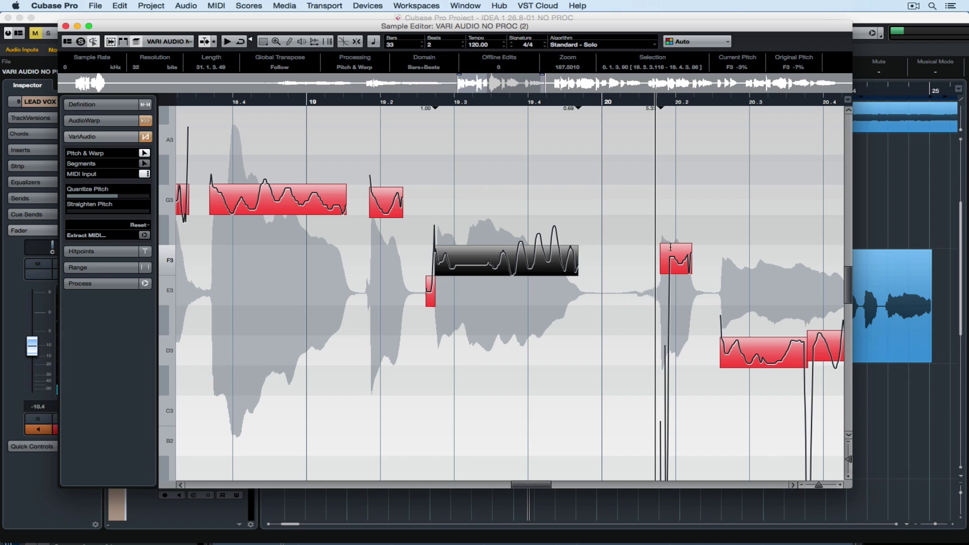
key(super+z)
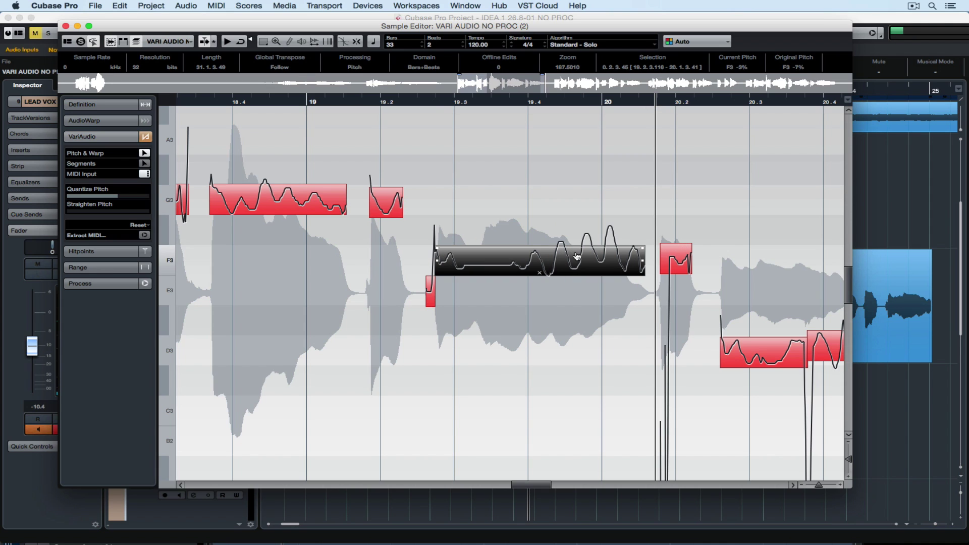
click(576, 256)
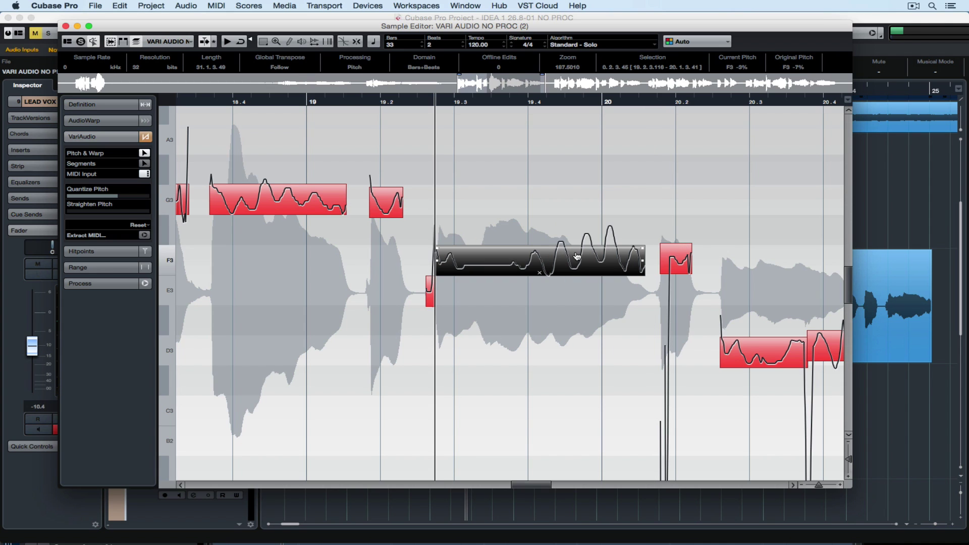
Nudge the F3 segment's start and end borders so it spans 19.2.4.9 to 20.1.3.56.
click(432, 294)
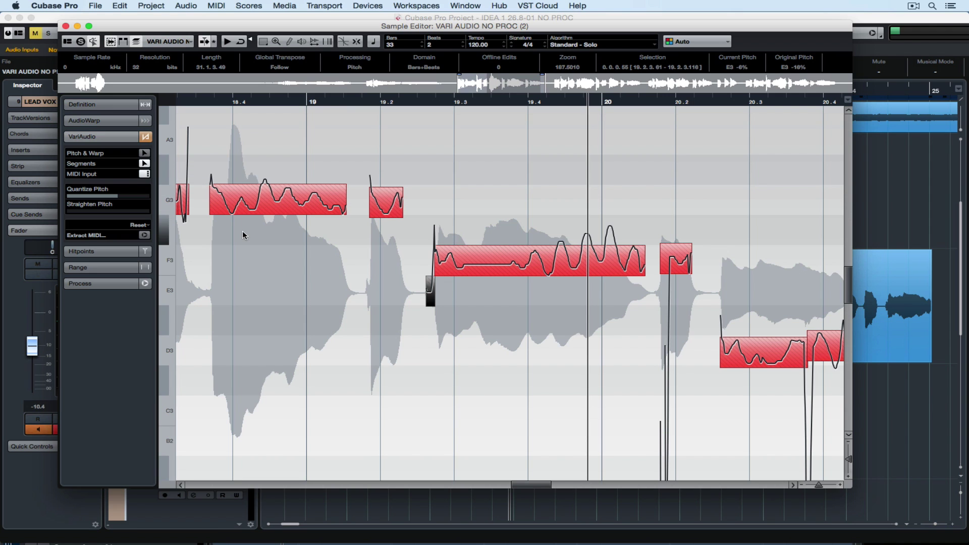
key(h)
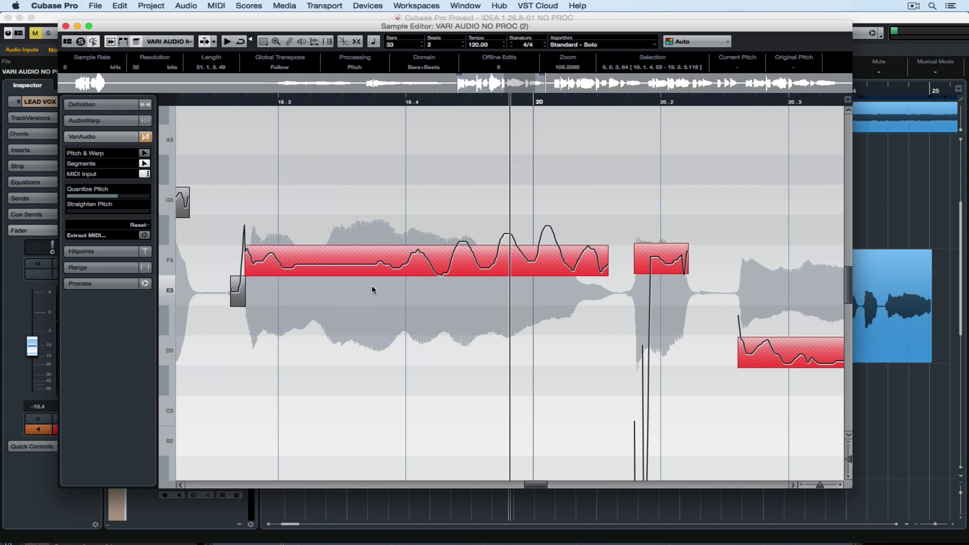
drag(245, 251, 250, 252)
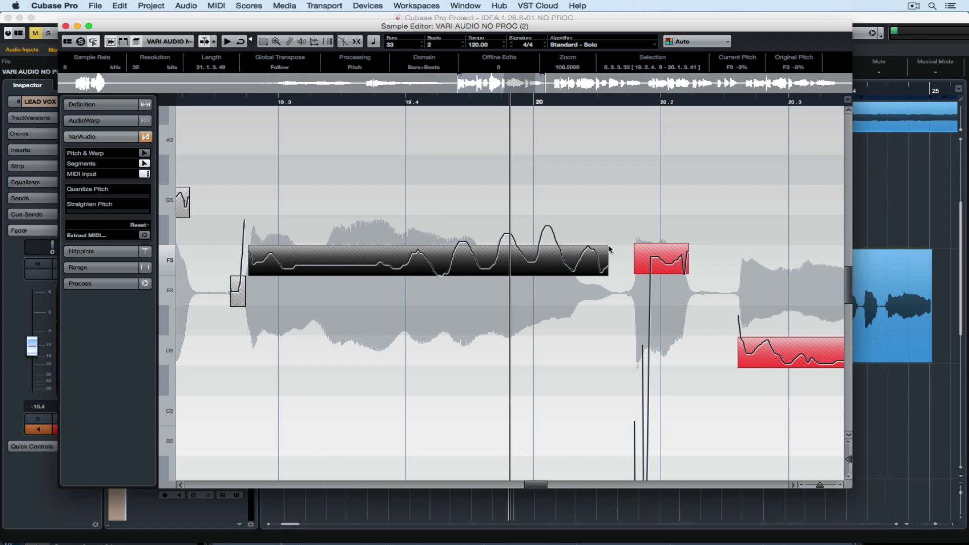
mouse_move(607, 250)
mouse_down()
mouse_move(629, 254)
mouse_move(612, 254)
mouse_up()
key(g)
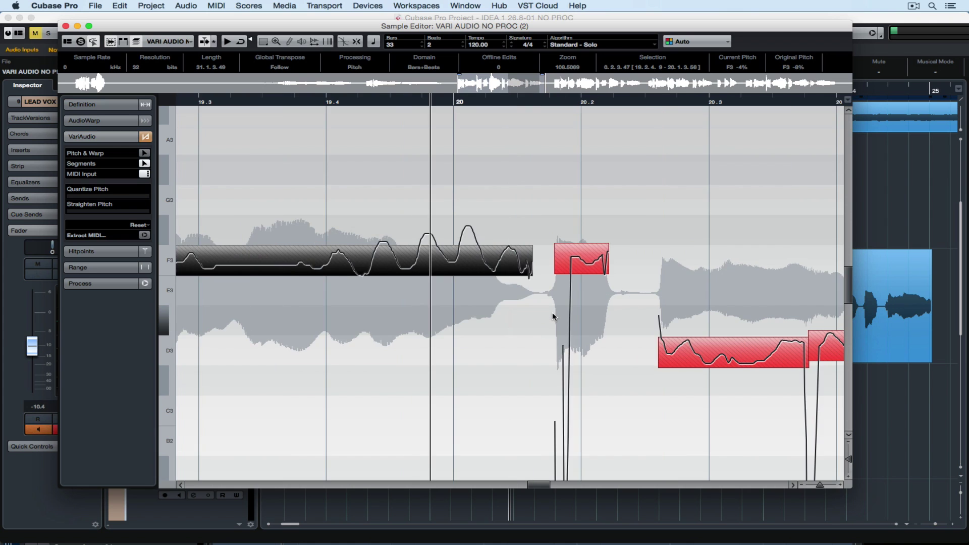
key(g)
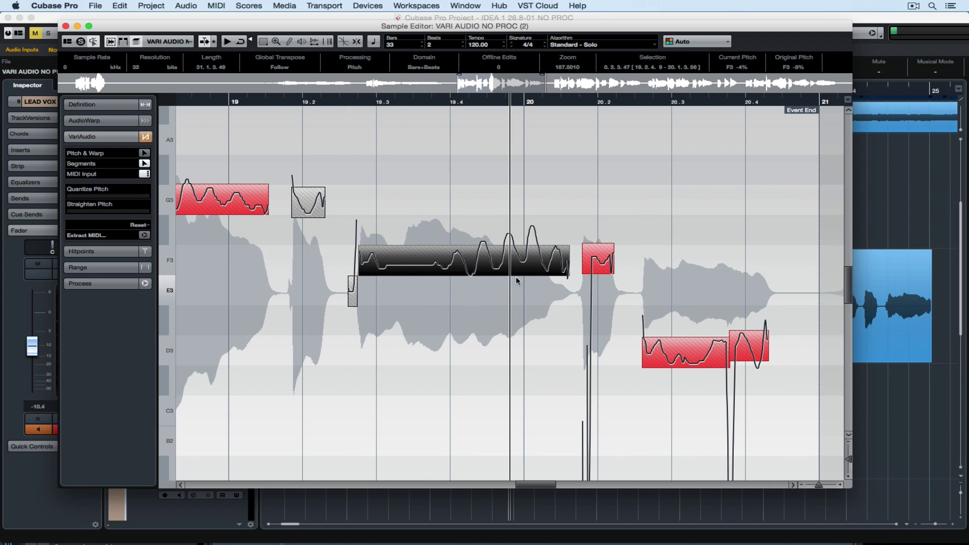
Split the F3 note at 19.3.4.112, partly straighten the later half's pitch, and play it back.
click(451, 275)
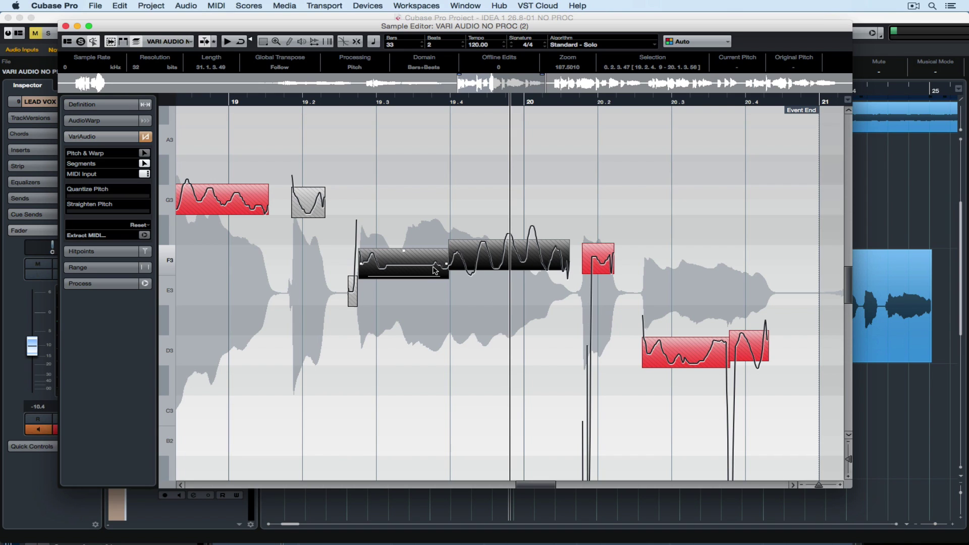
click(484, 209)
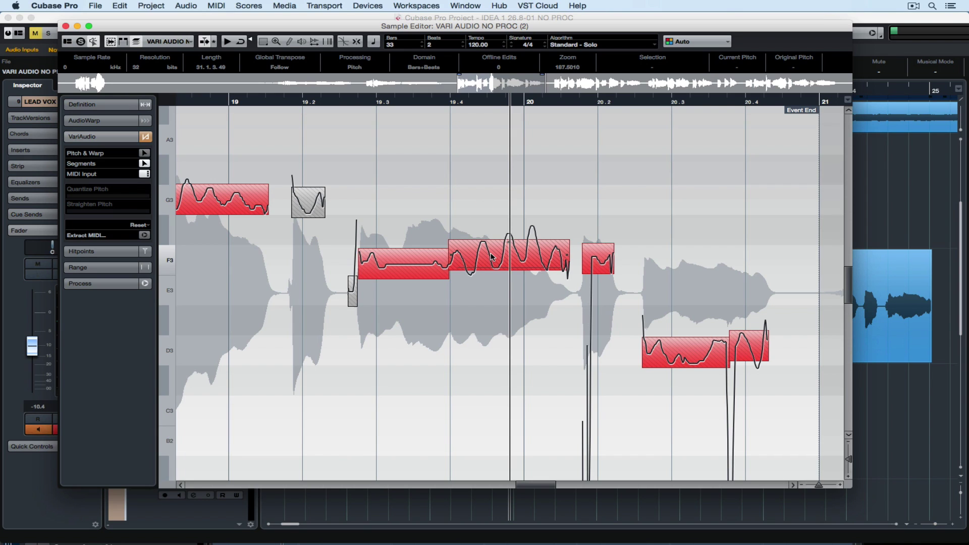
click(492, 256)
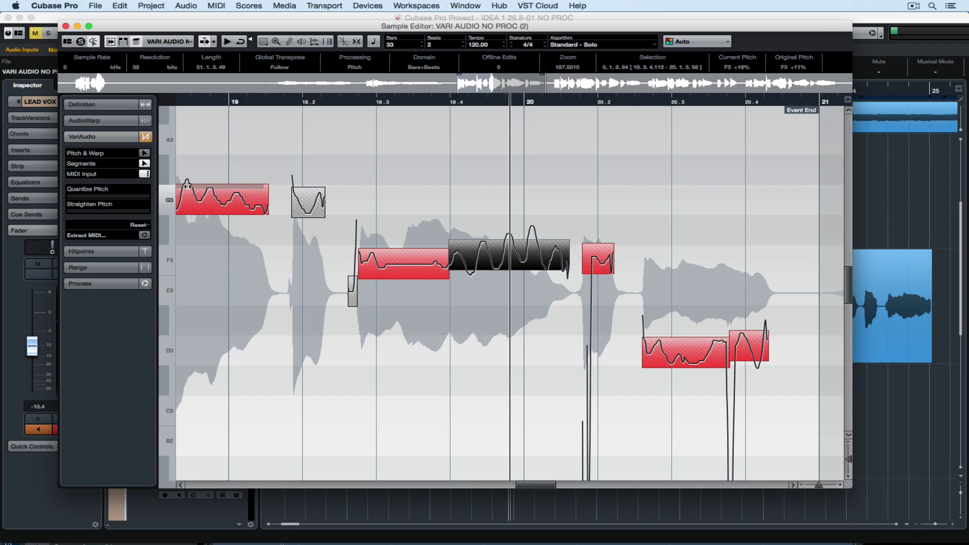
drag(74, 214, 106, 215)
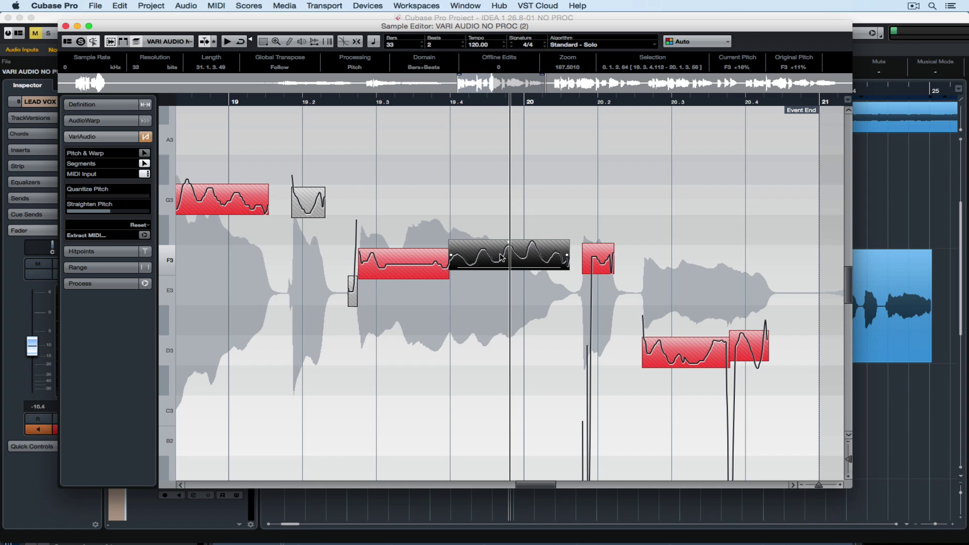
key(space)
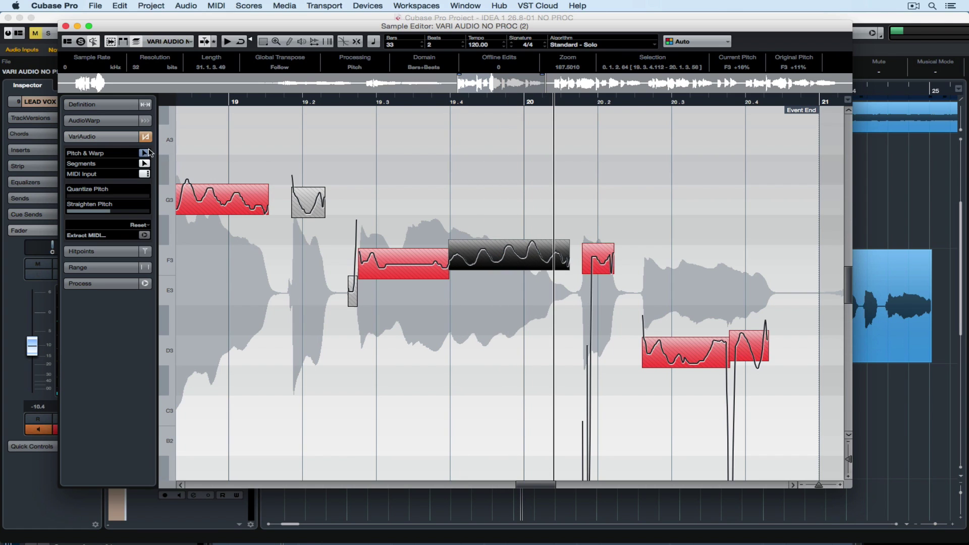
drag(564, 247, 521, 251)
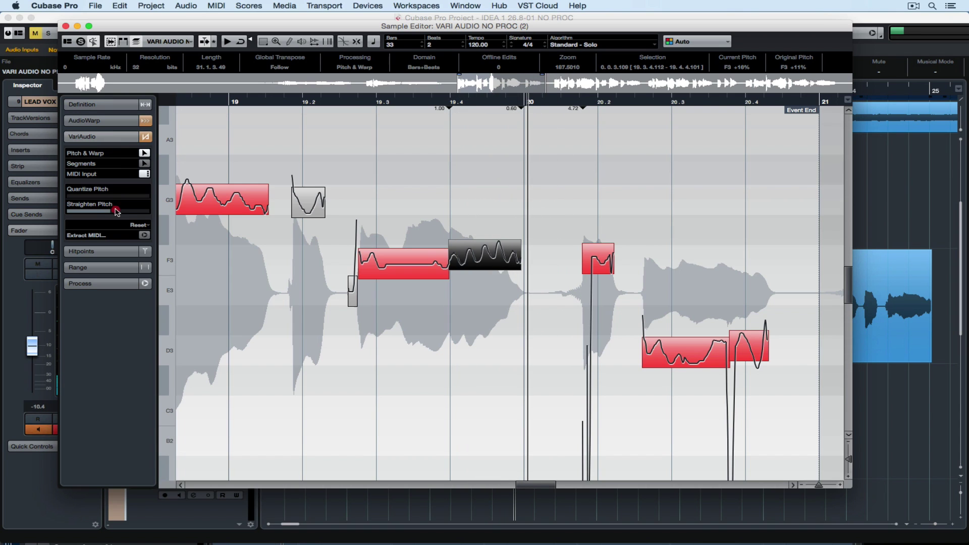
drag(109, 213, 139, 215)
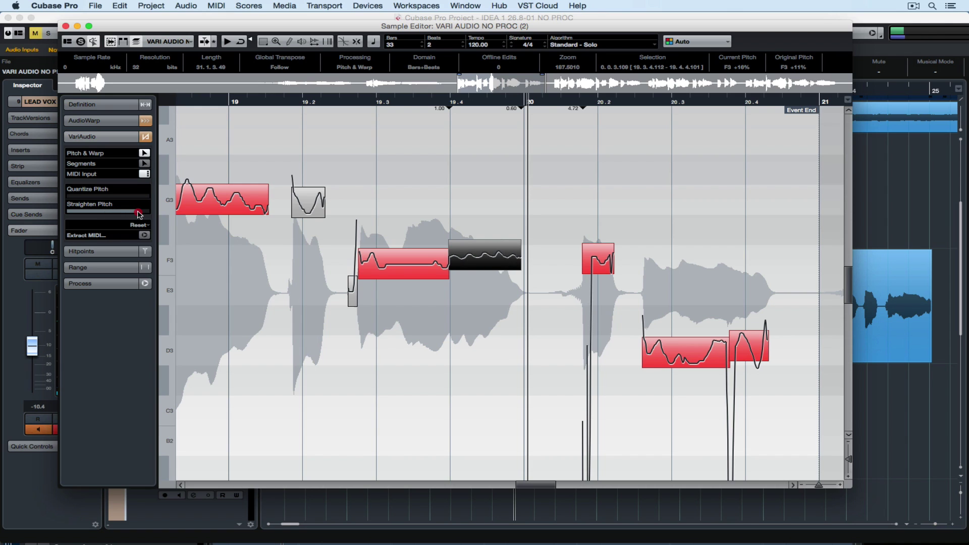
key(space)
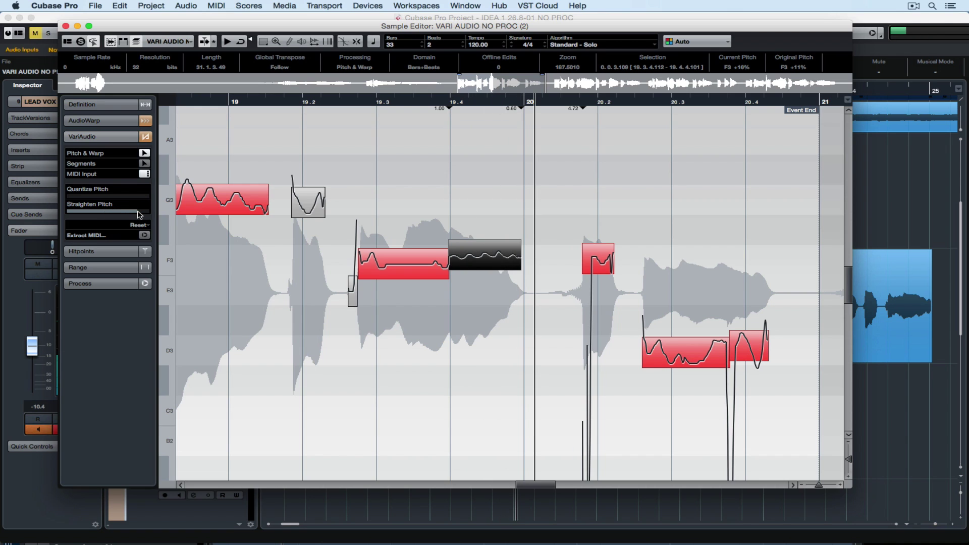
key(super+z)
key(super+z)
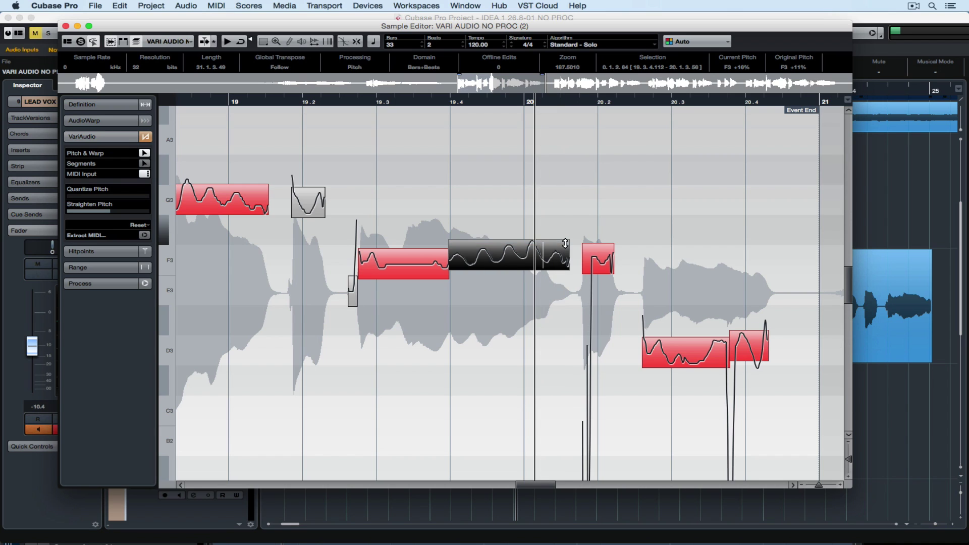
Drag the later F3 segment's straighten handle, leaving it at F3 +17%, and reselect it.
drag(565, 244, 543, 281)
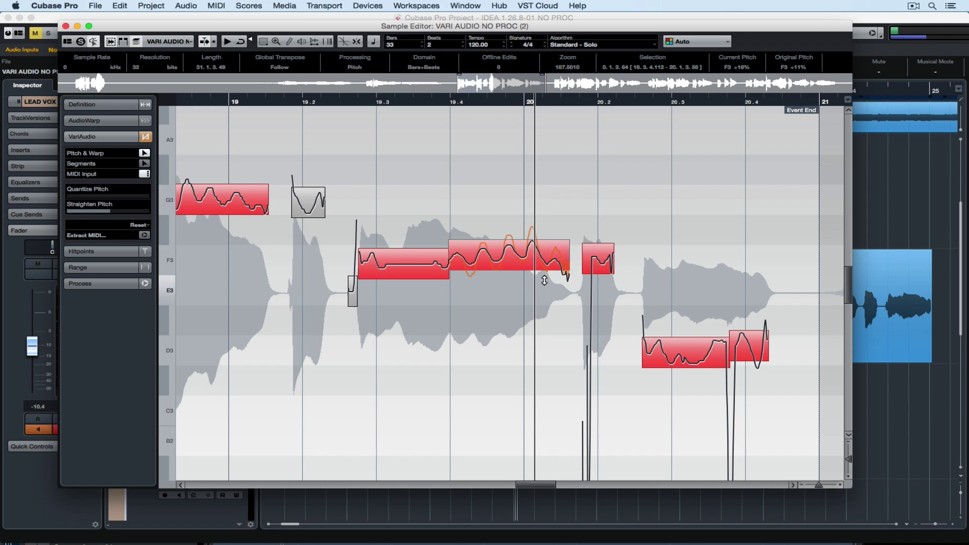
click(541, 237)
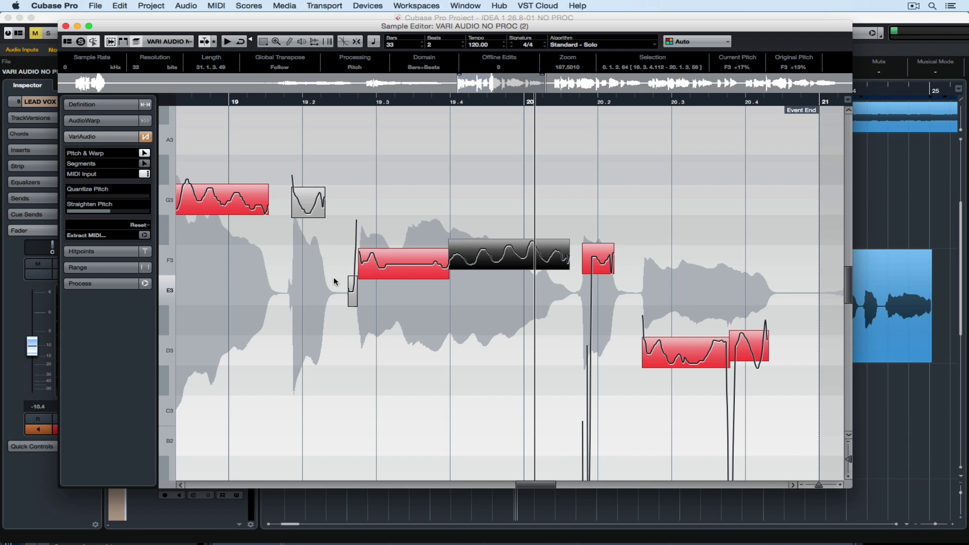
Fine-tune the pitch of the left A3 segment with a small drag.
scroll(331, 278, left, 5)
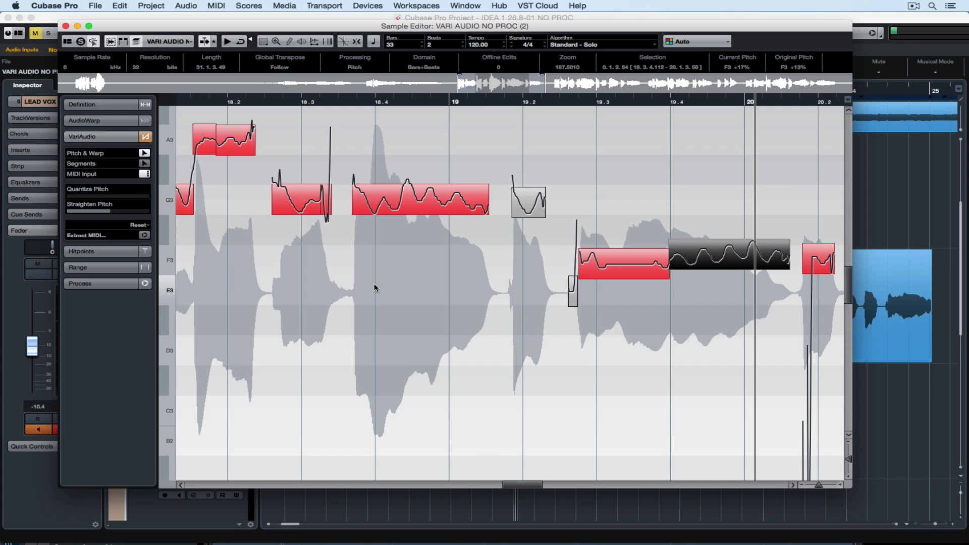
scroll(373, 283, left, 5)
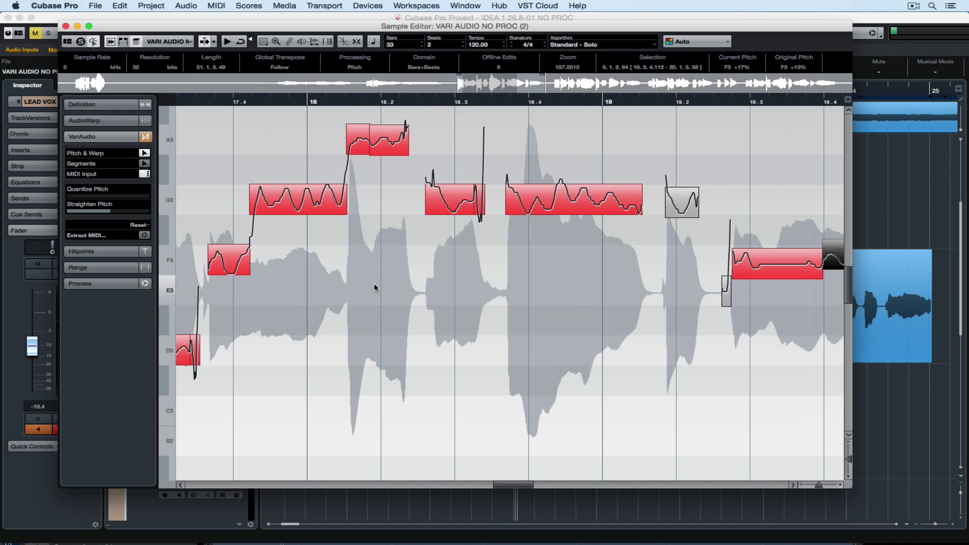
click(349, 127)
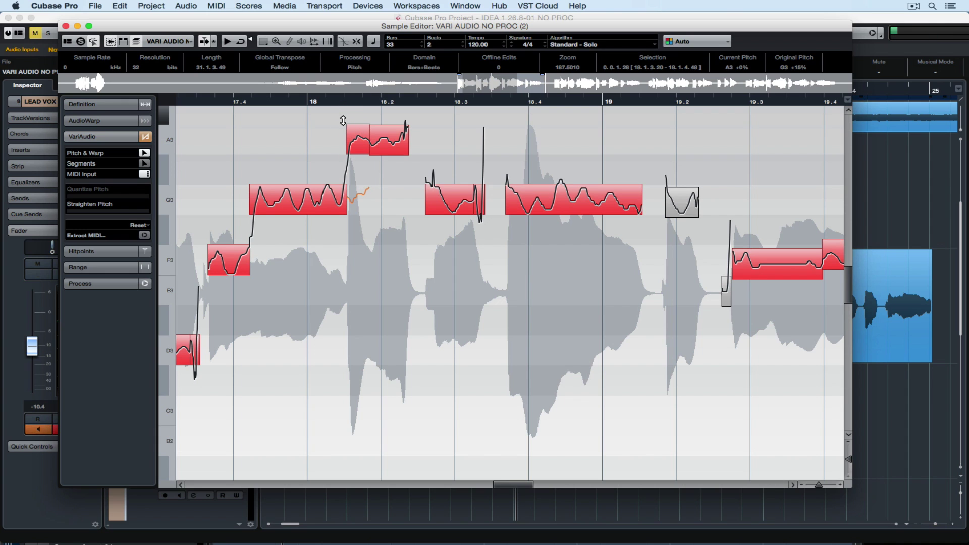
drag(343, 121, 343, 123)
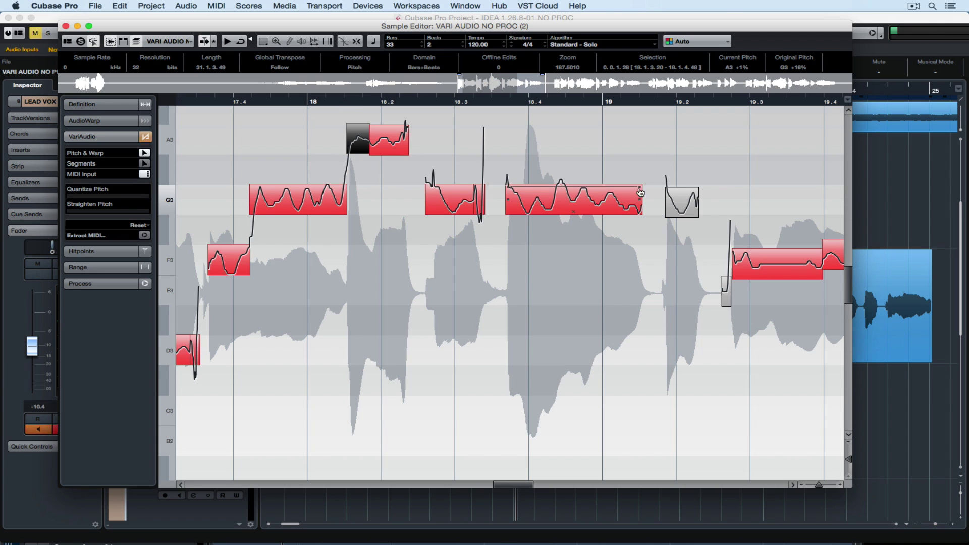
Tilt and nudge the long G3 note's pitch curve near bar 18.4 until it reads G3 +27%.
drag(638, 184, 634, 171)
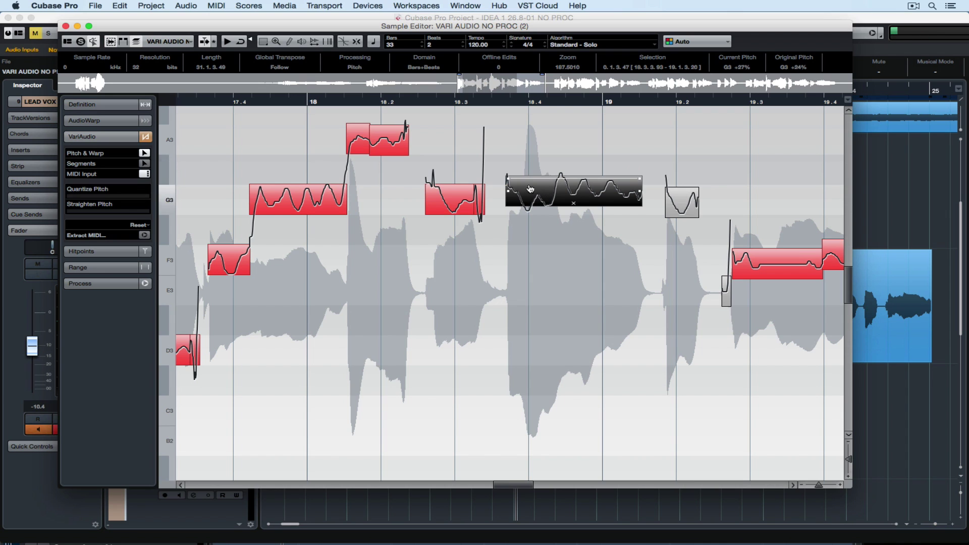
drag(507, 180, 506, 187)
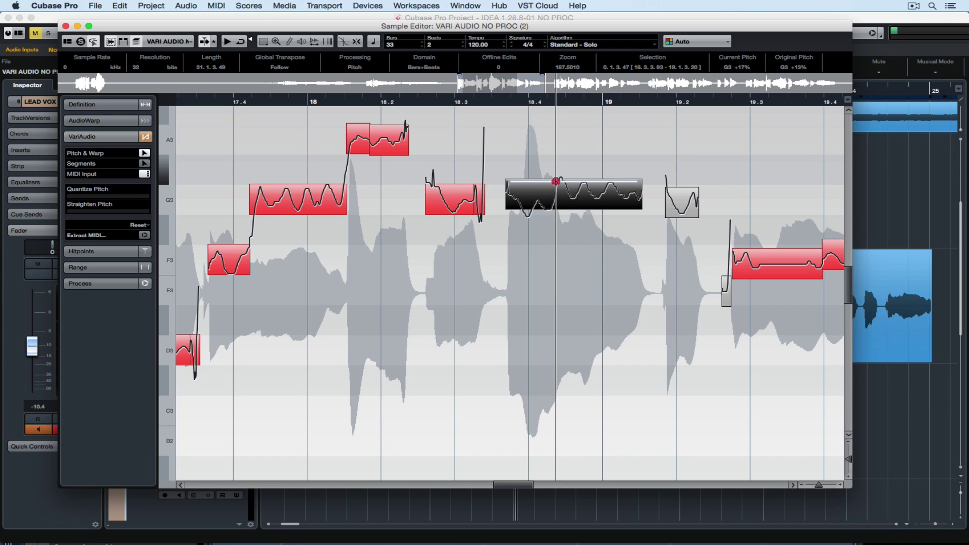
drag(508, 182, 513, 162)
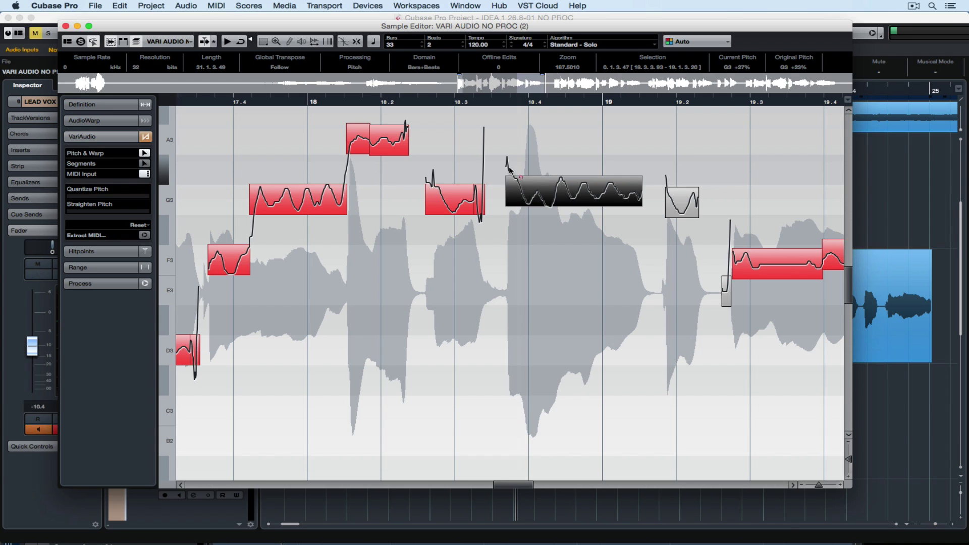
drag(509, 181, 509, 191)
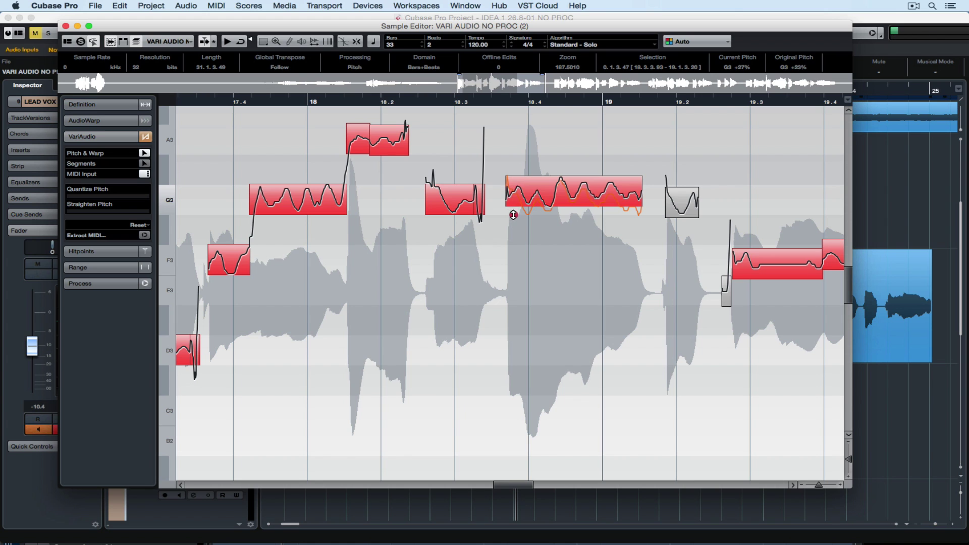
drag(513, 214, 515, 217)
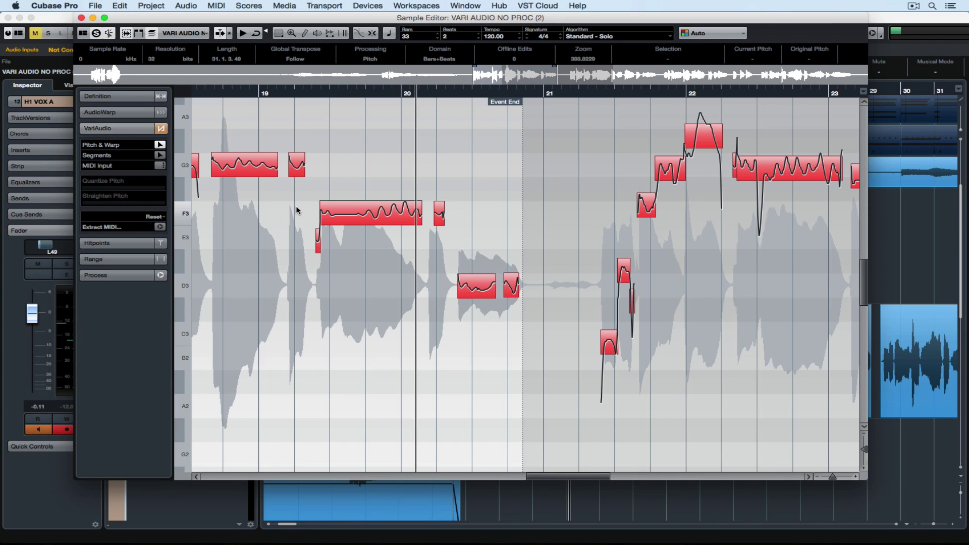
Split and glue the F3 pieces before bar 20 into one segment, then close the editor and play.
click(159, 155)
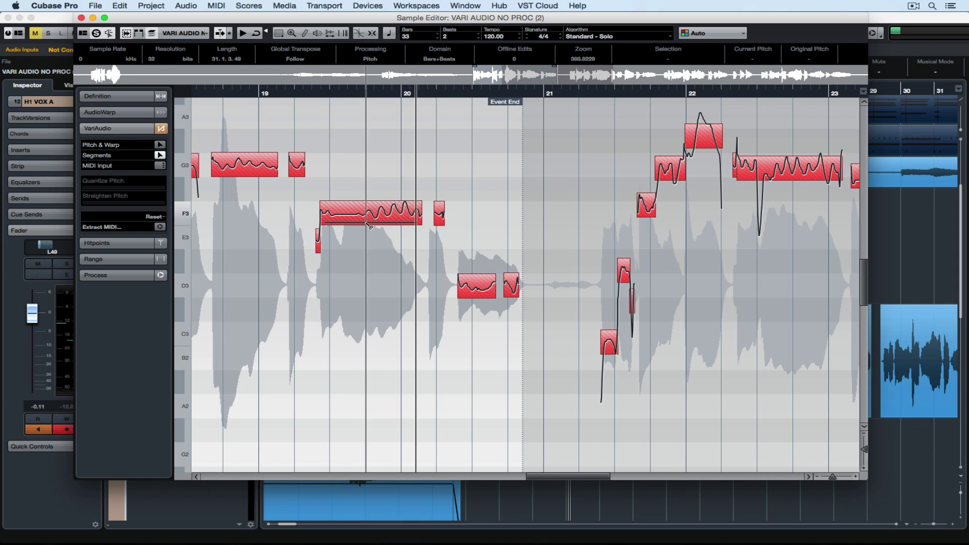
click(366, 224)
drag(289, 185, 452, 246)
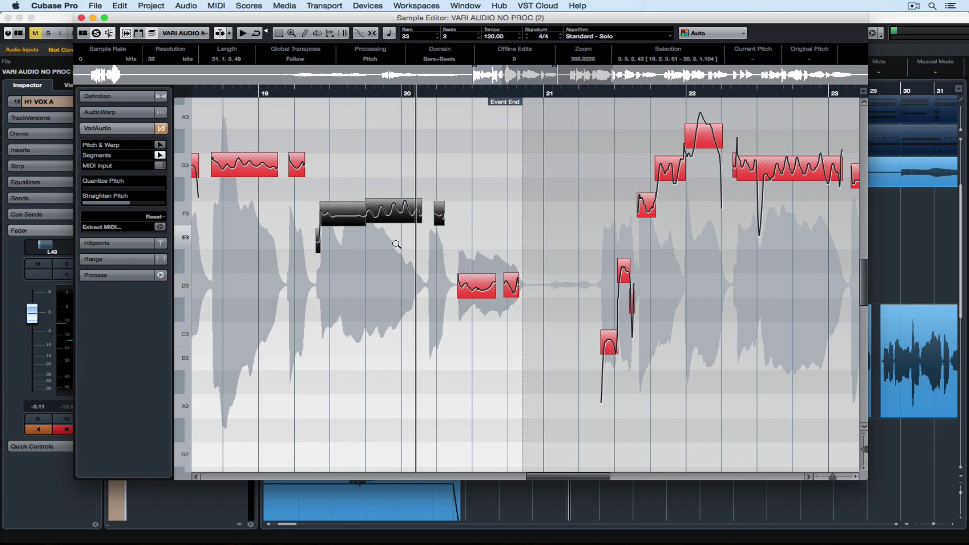
alt+click(356, 218)
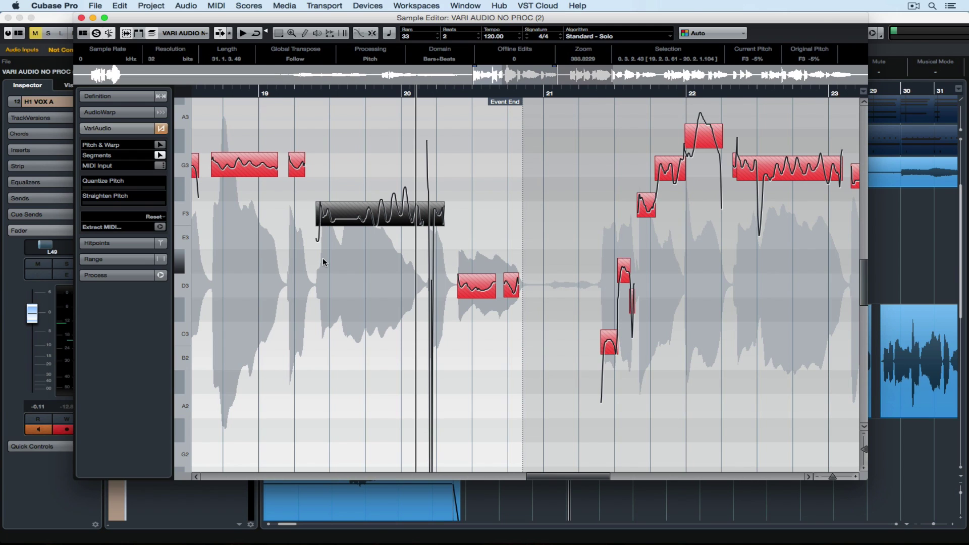
click(81, 18)
key(space)
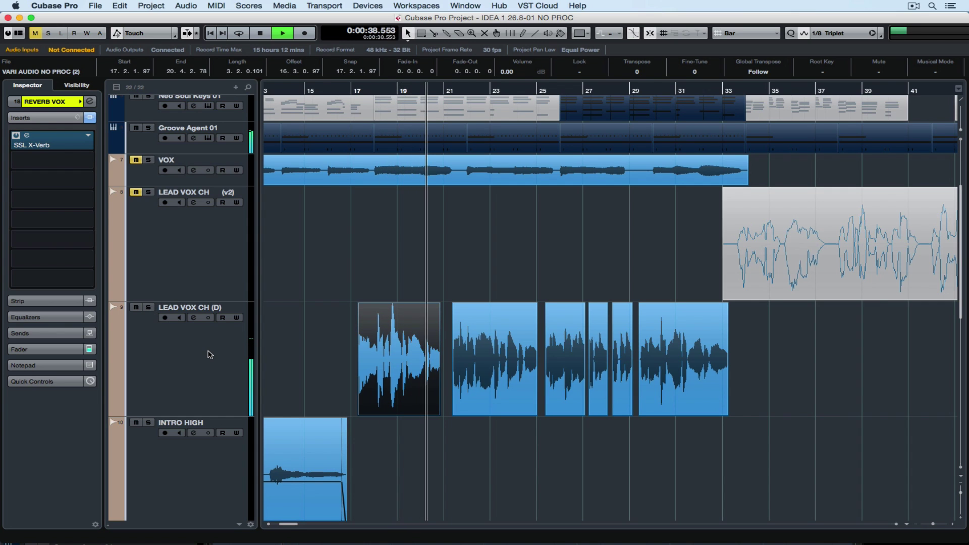
Replay the corrected lead vocal from bar 17 twice, then open the selected harmony events in the Sample Editor.
key(space)
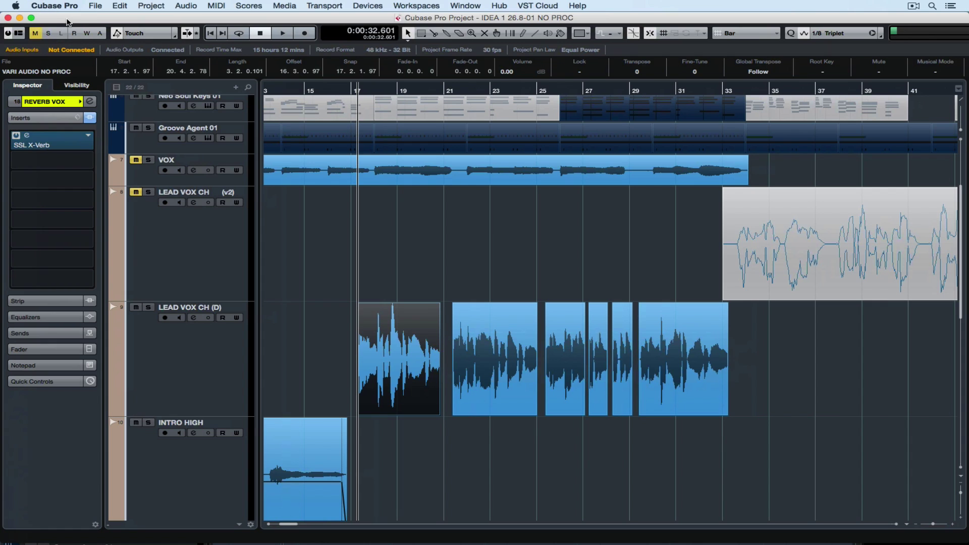
key(space)
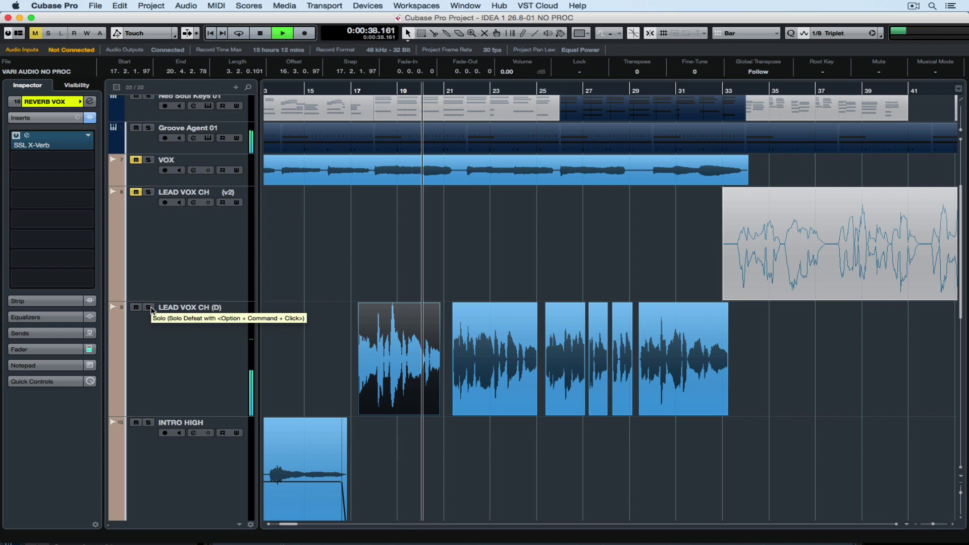
key(space)
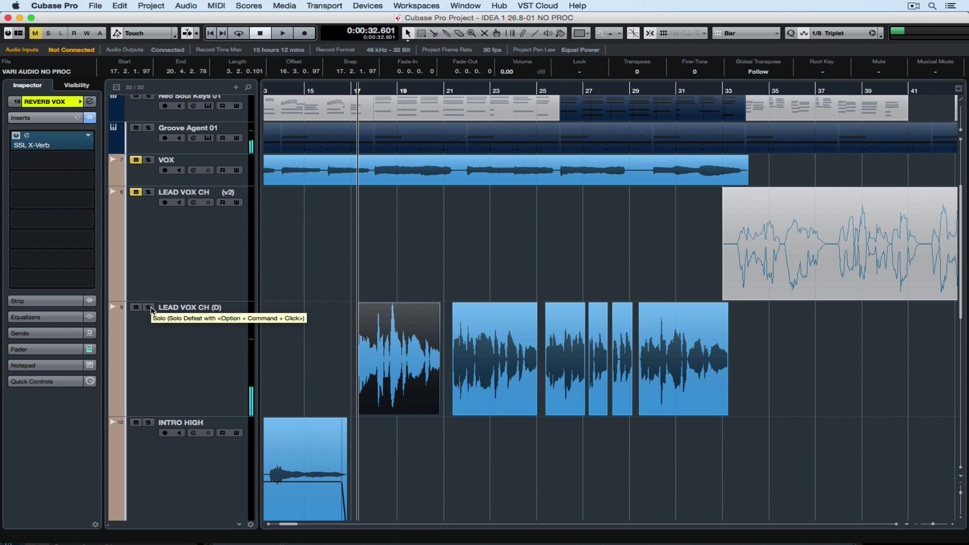
key(space)
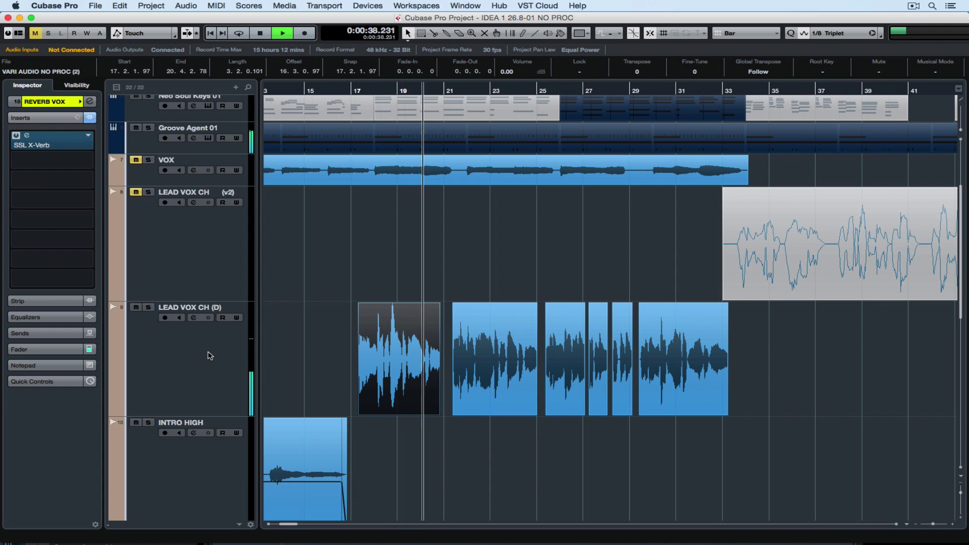
key(Return)
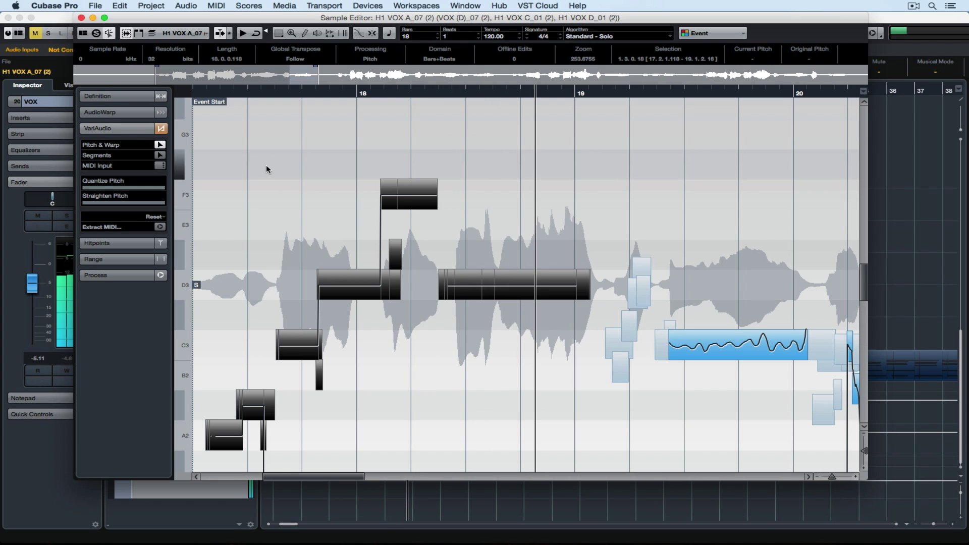
Straighten the pitch of all harmony segments.
drag(202, 158, 542, 444)
drag(138, 207, 124, 190)
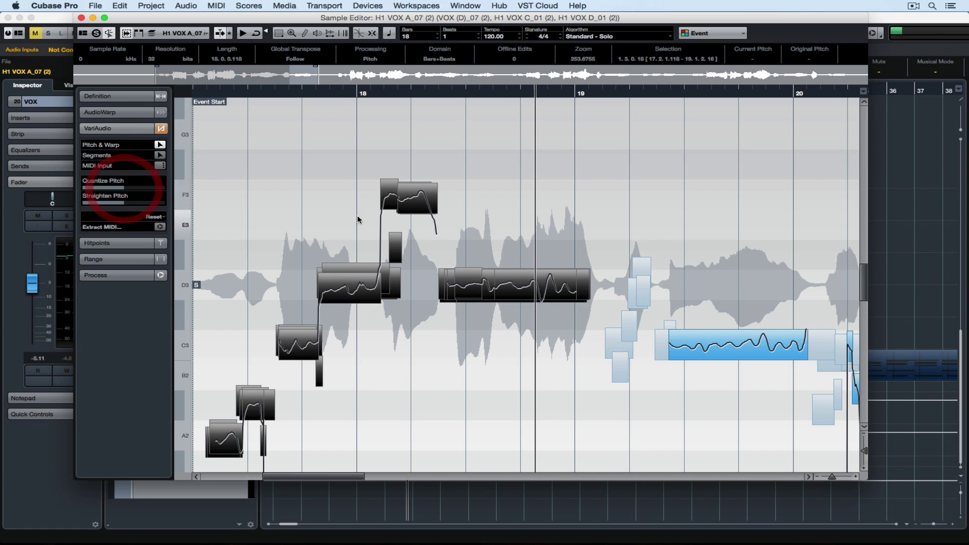
click(333, 232)
Warp the long D3 note to end at bar 19 and play back from just after bar 18.
click(580, 288)
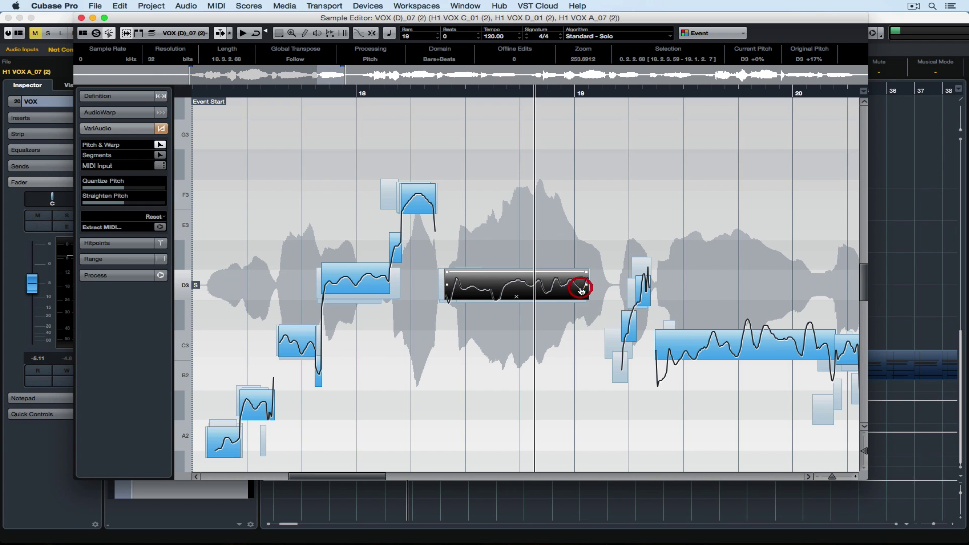
drag(581, 288, 573, 284)
click(418, 93)
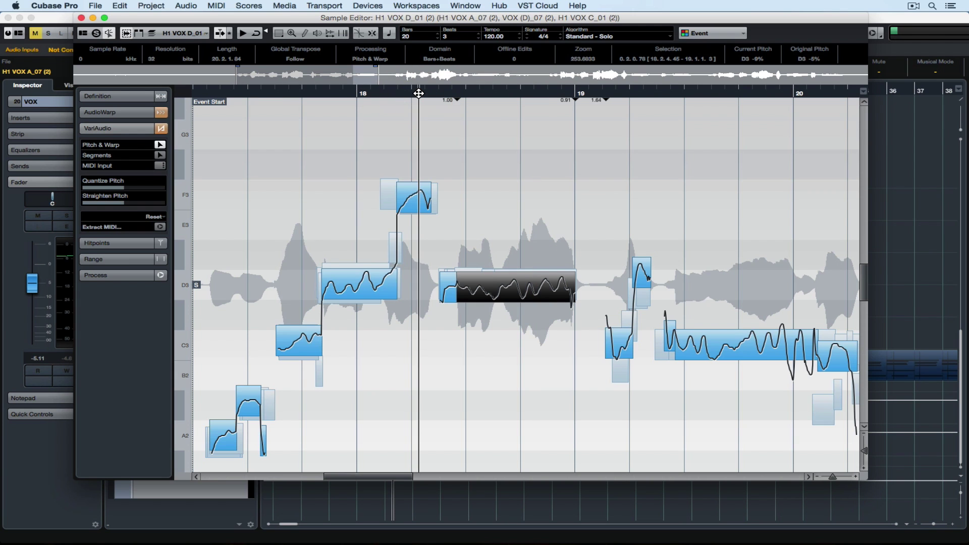
key(space)
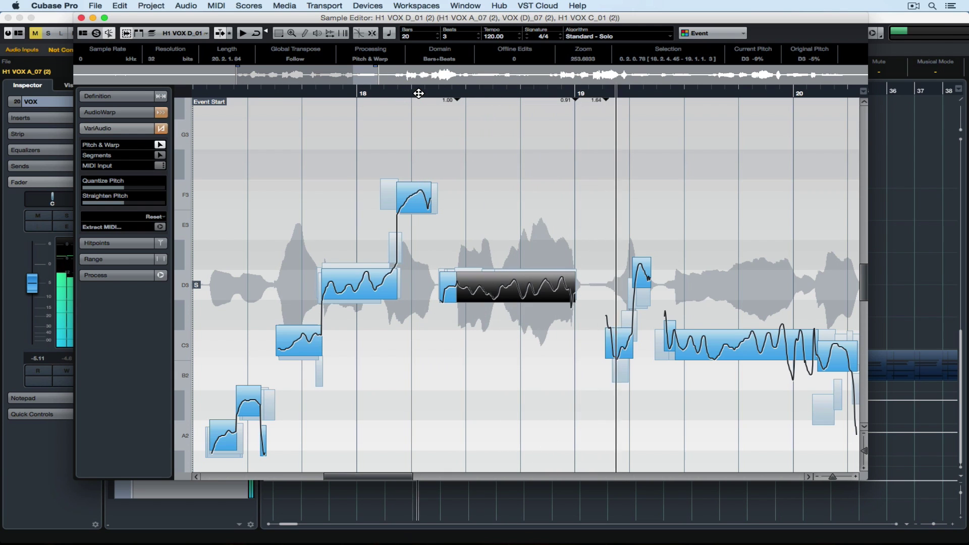